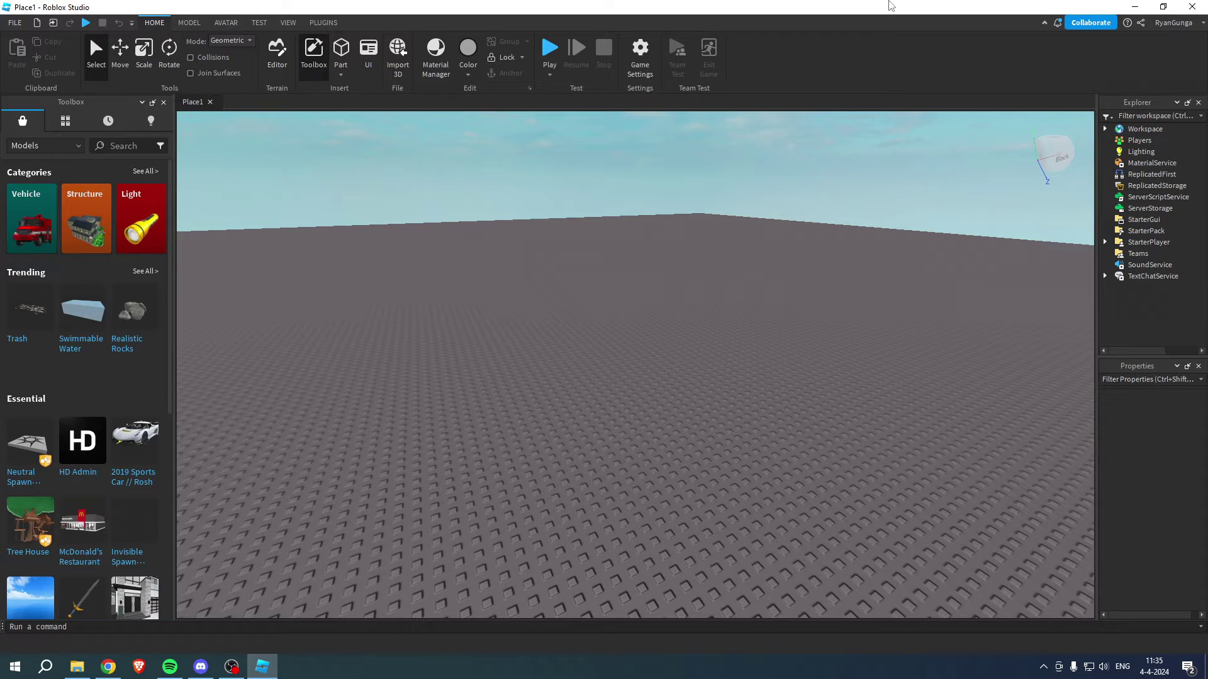
- Switch the ribbon to the VIEW tab to show the view and window tools
click(289, 28)
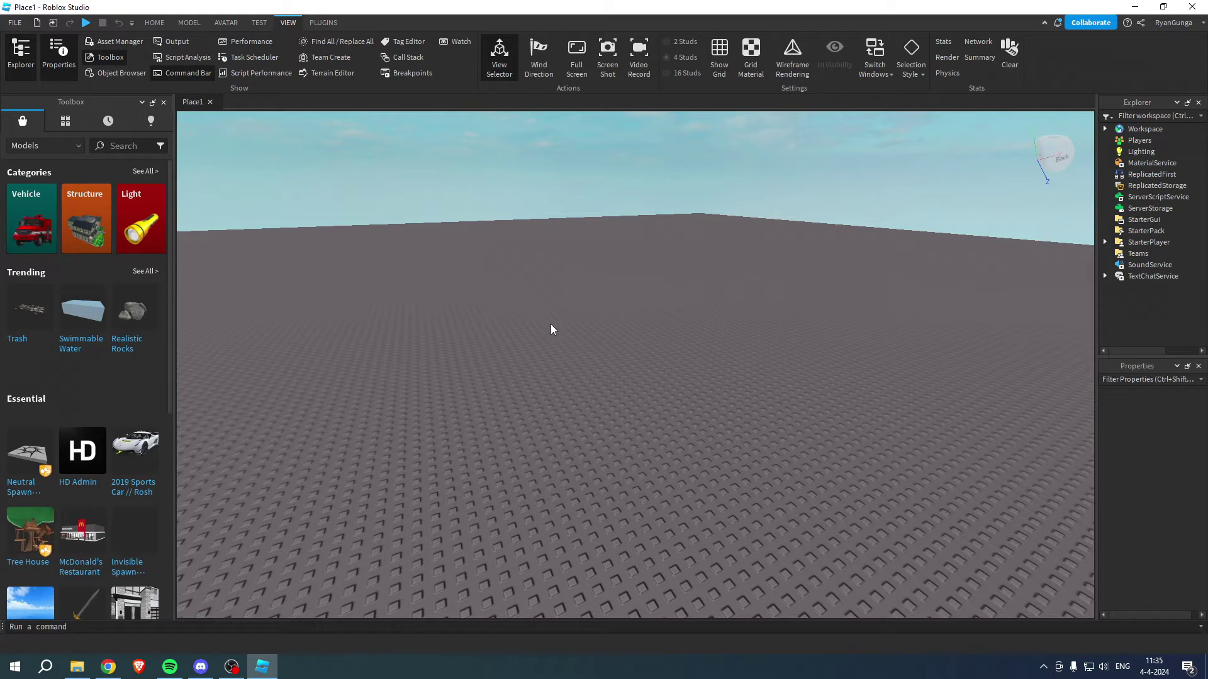
- Search the Toolbox for 'acs' and insert the ACS 2.0.2 - Official Release model
click(120, 145)
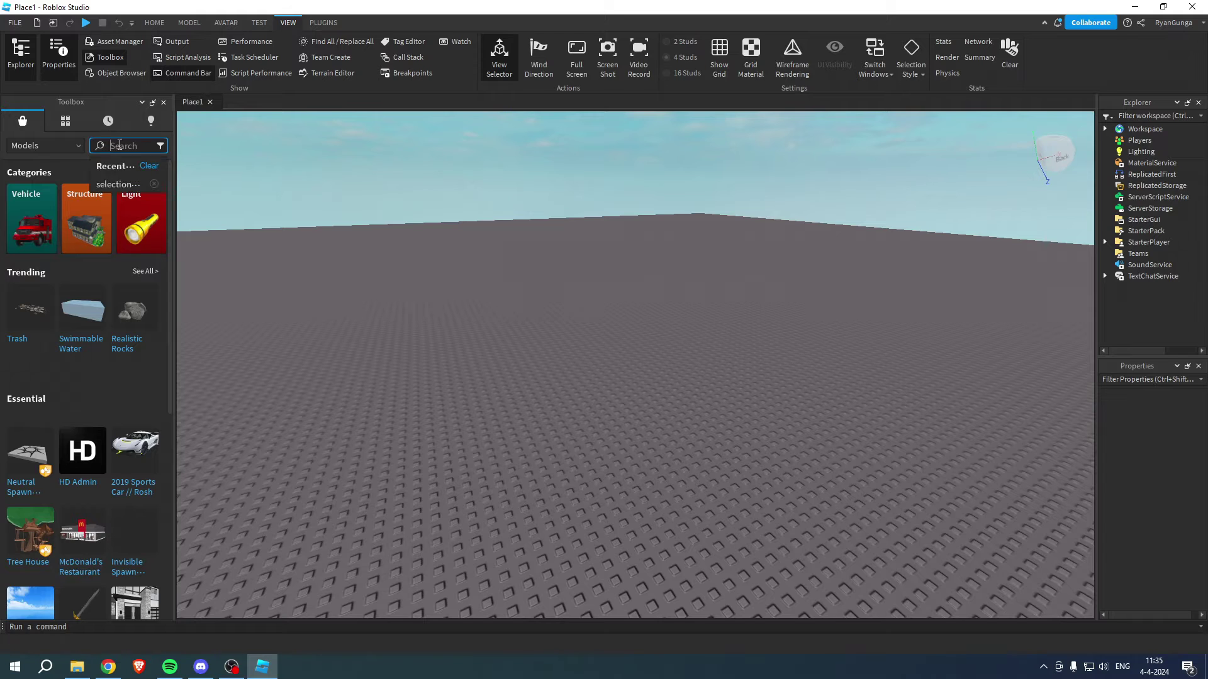
text(acs)
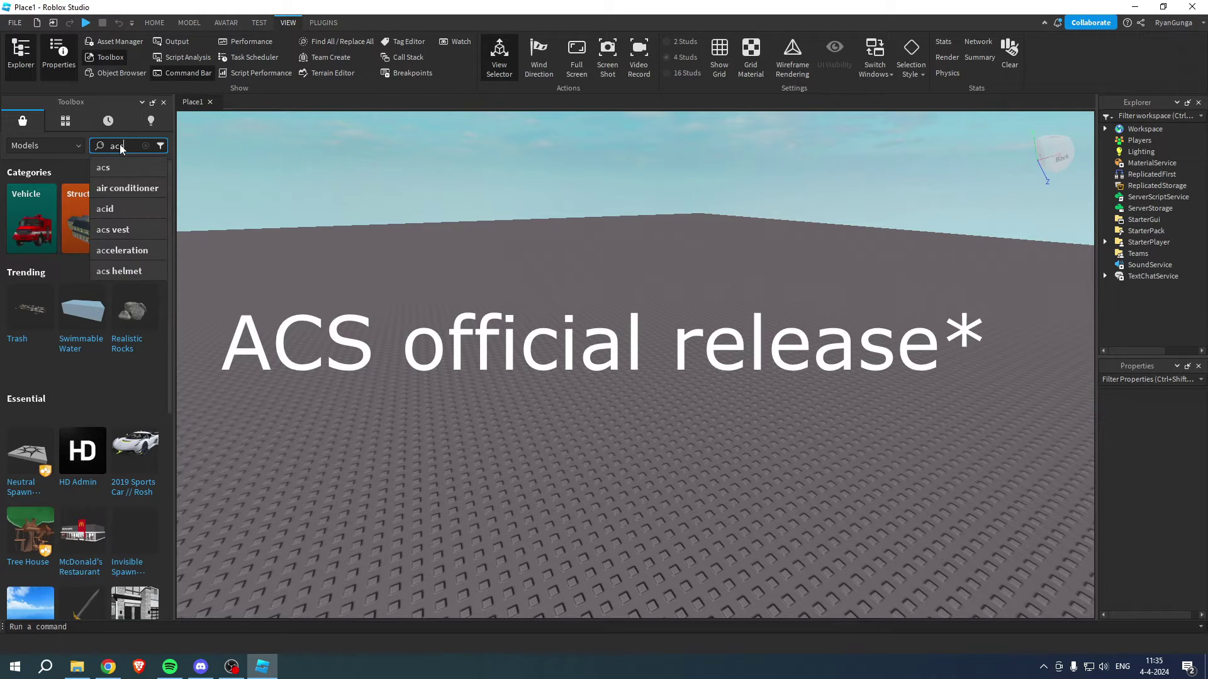
key(Return)
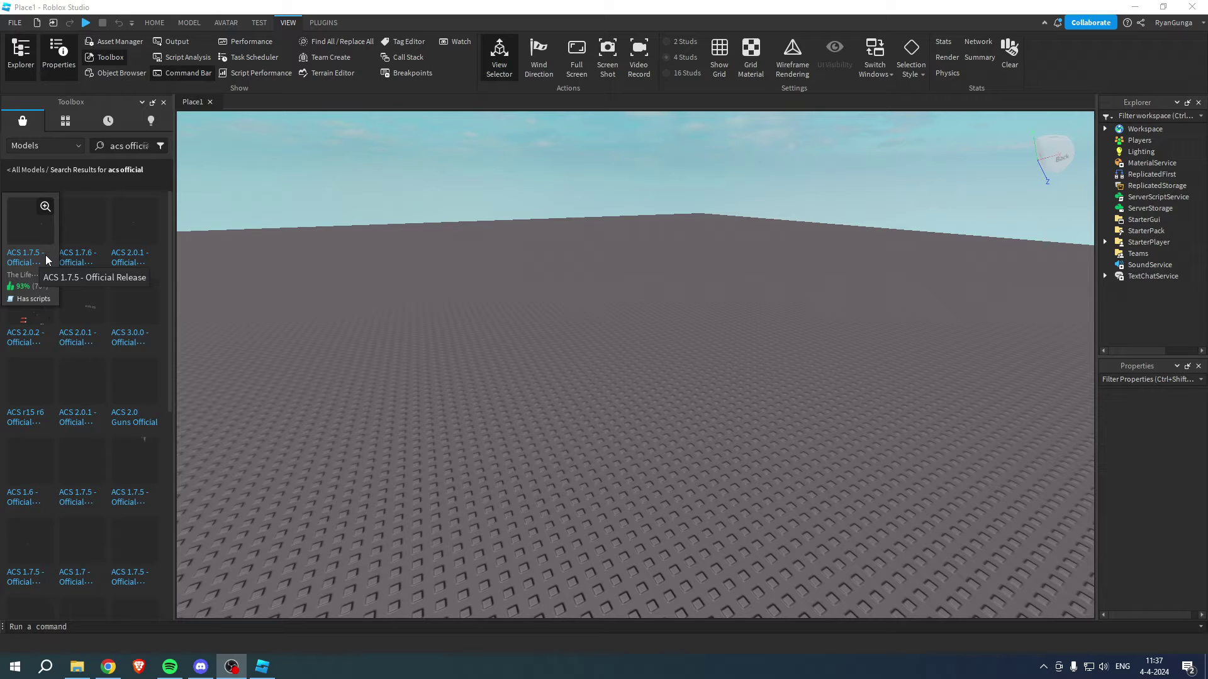
click(35, 318)
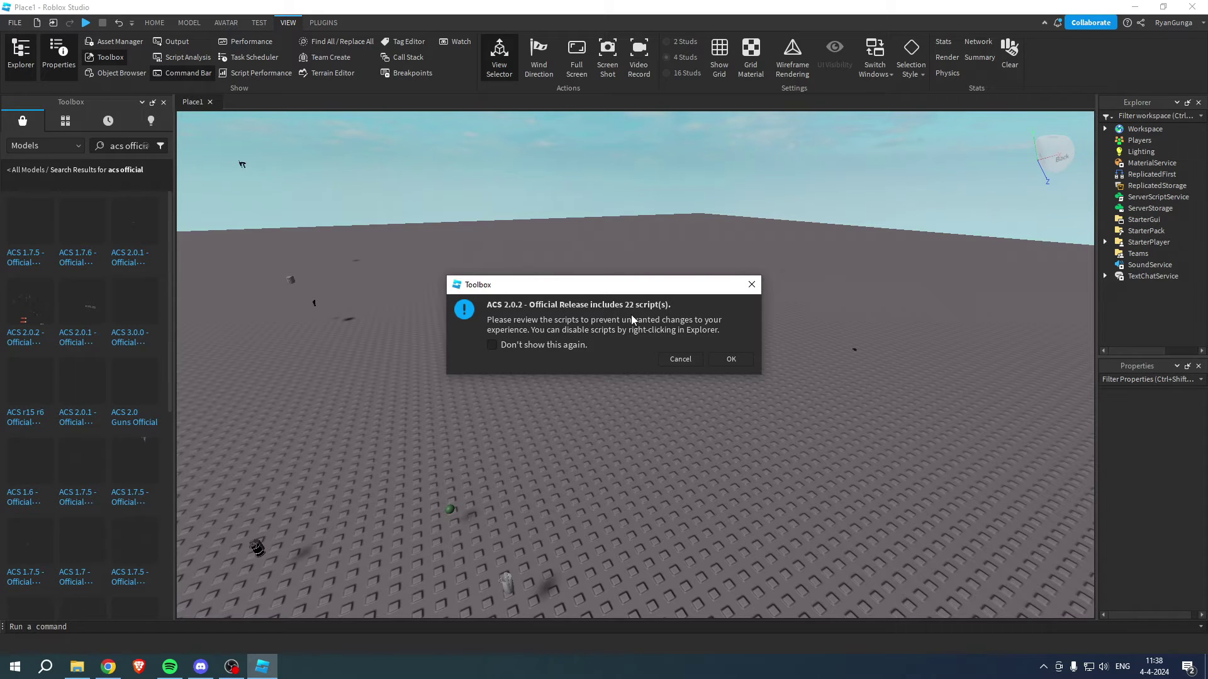
- Accept the included-scripts warning, deselect the model and zoom around the inserted gun lineup
click(730, 360)
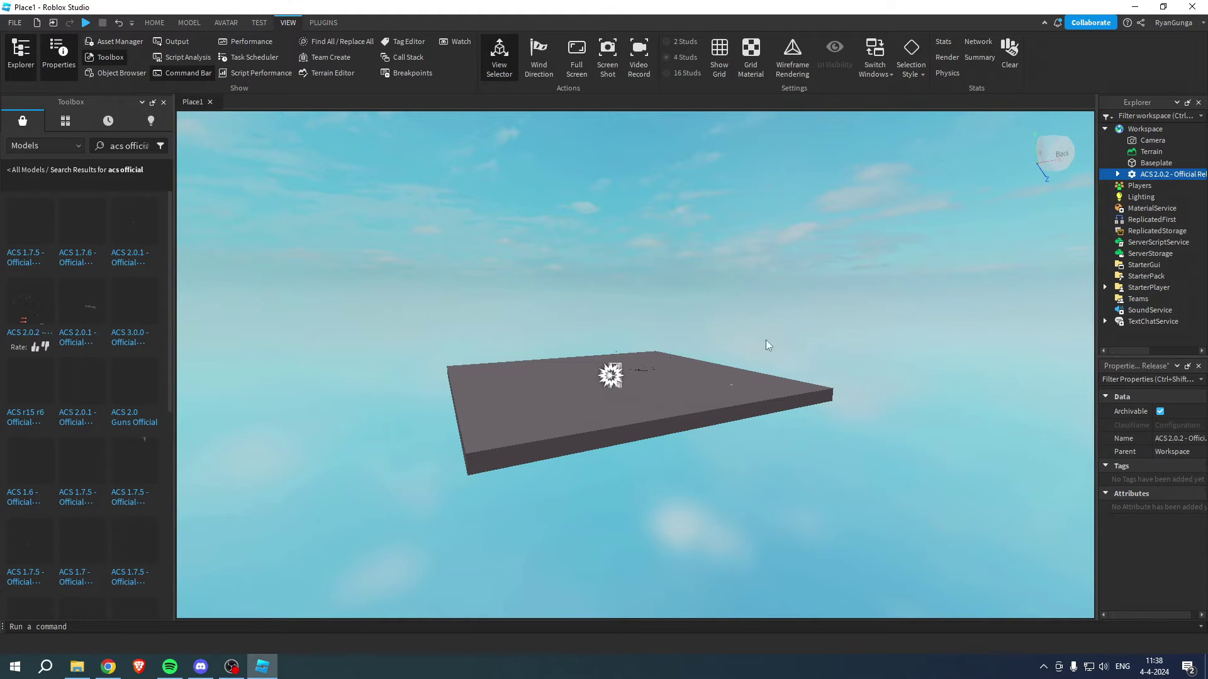
click(809, 307)
scroll(746, 419, up, 2)
scroll(715, 436, up, 3)
scroll(581, 371, up, 5)
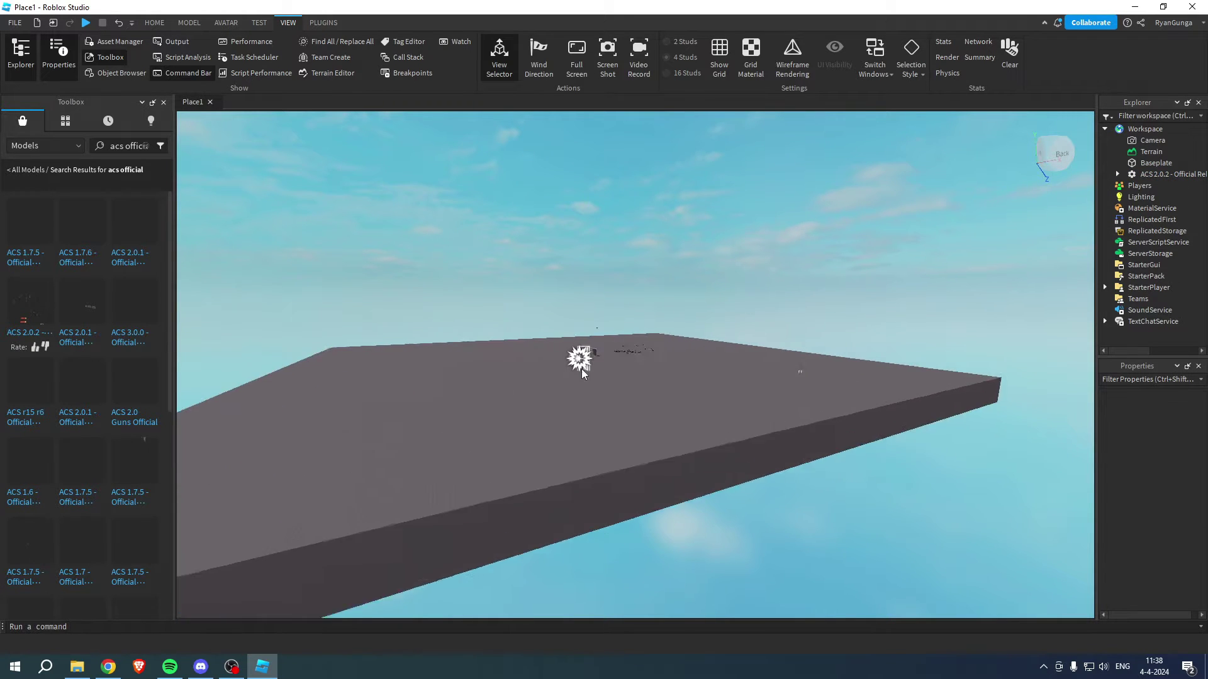
scroll(638, 346, down, 3)
scroll(616, 331, up, 3)
scroll(667, 390, up, 3)
scroll(723, 455, up, 3)
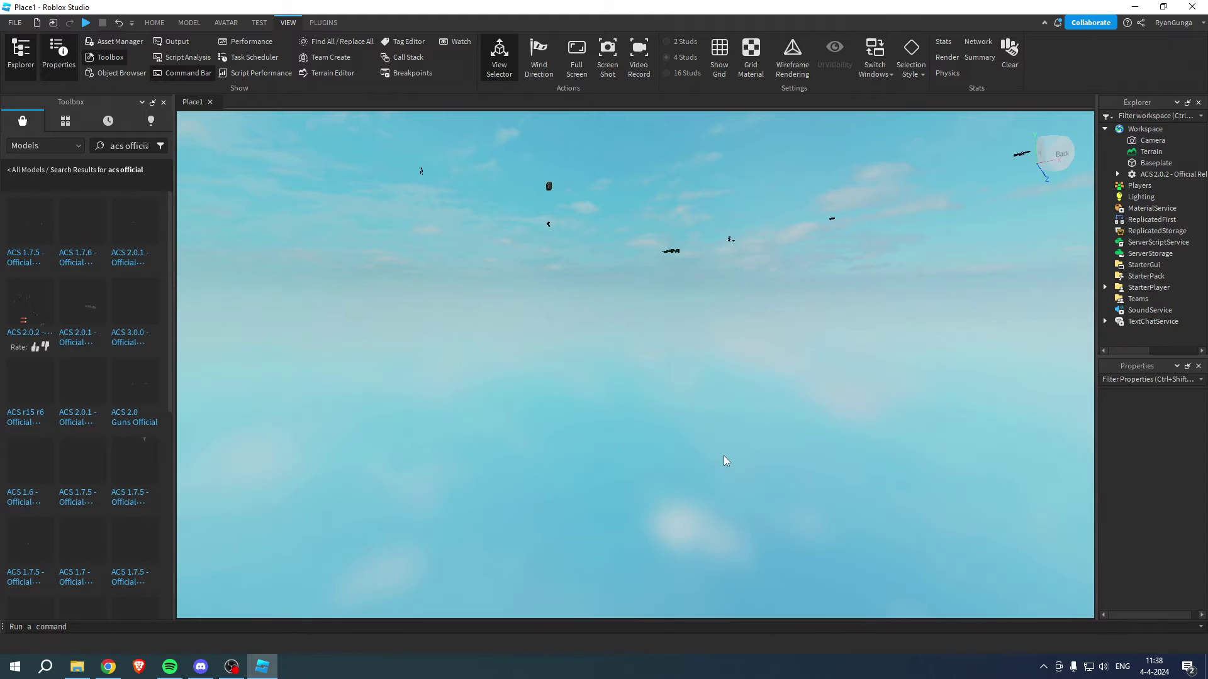
scroll(717, 440, down, 3)
scroll(729, 415, up, 1)
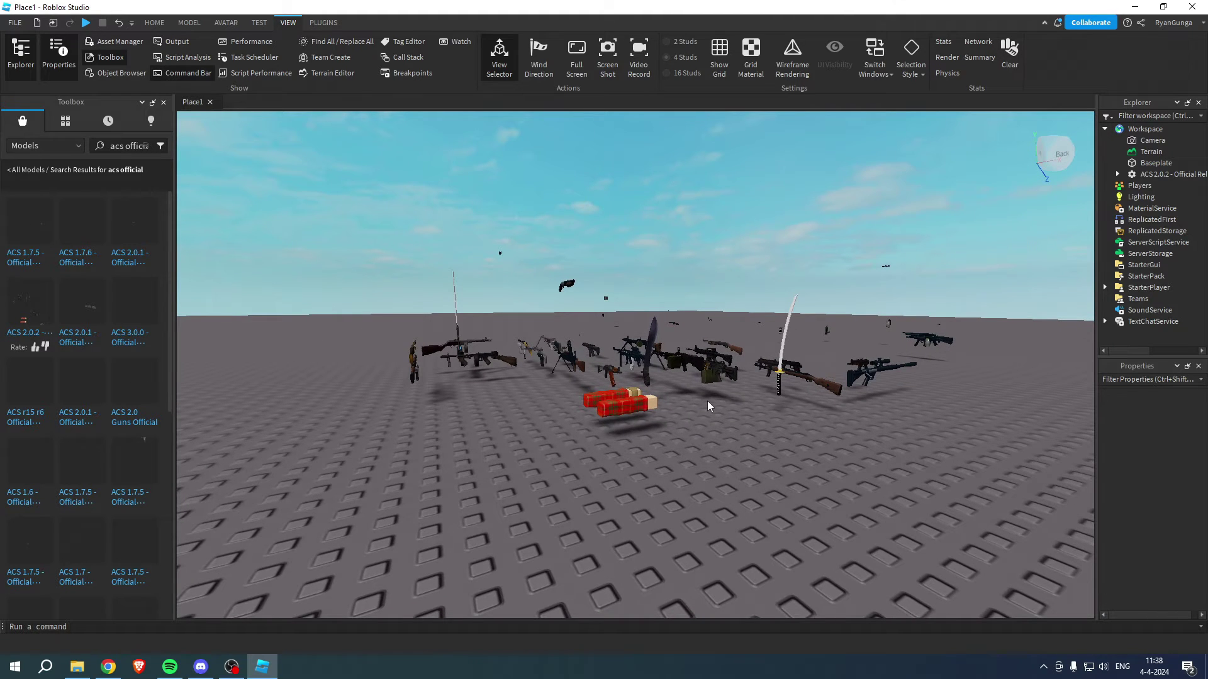
scroll(707, 402, down, 3)
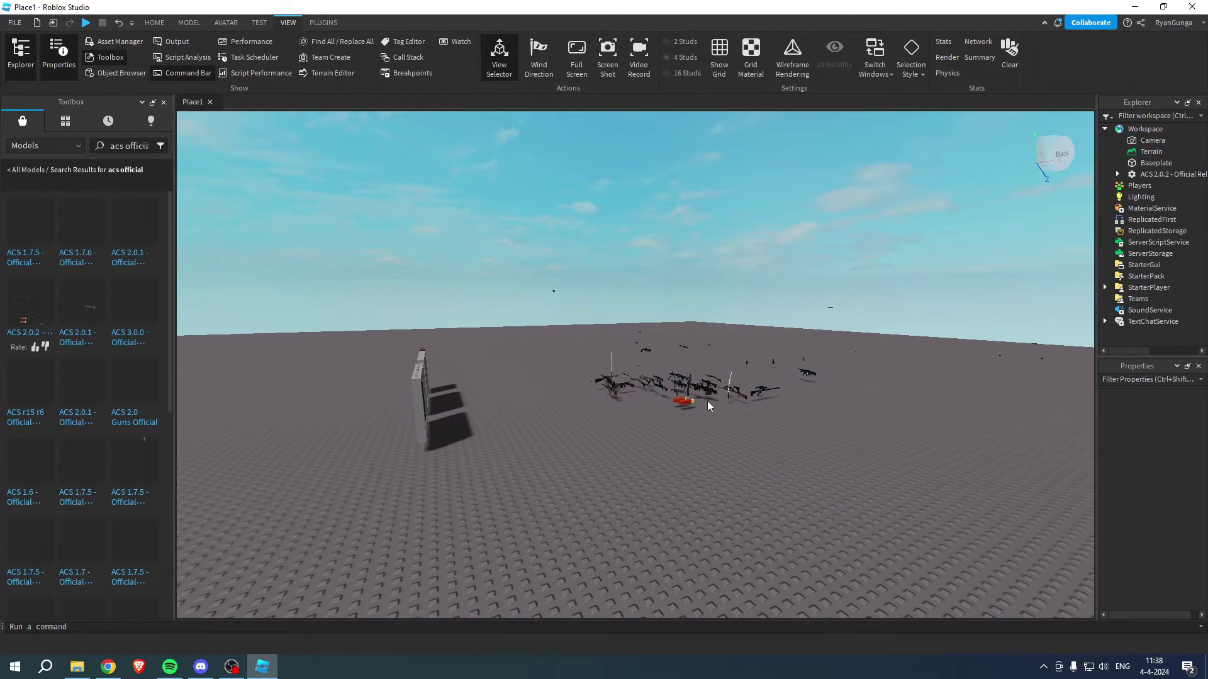
- Widen the Explorer and expand the ACS 2.0.2 model to list its ungroup folders
key(d)
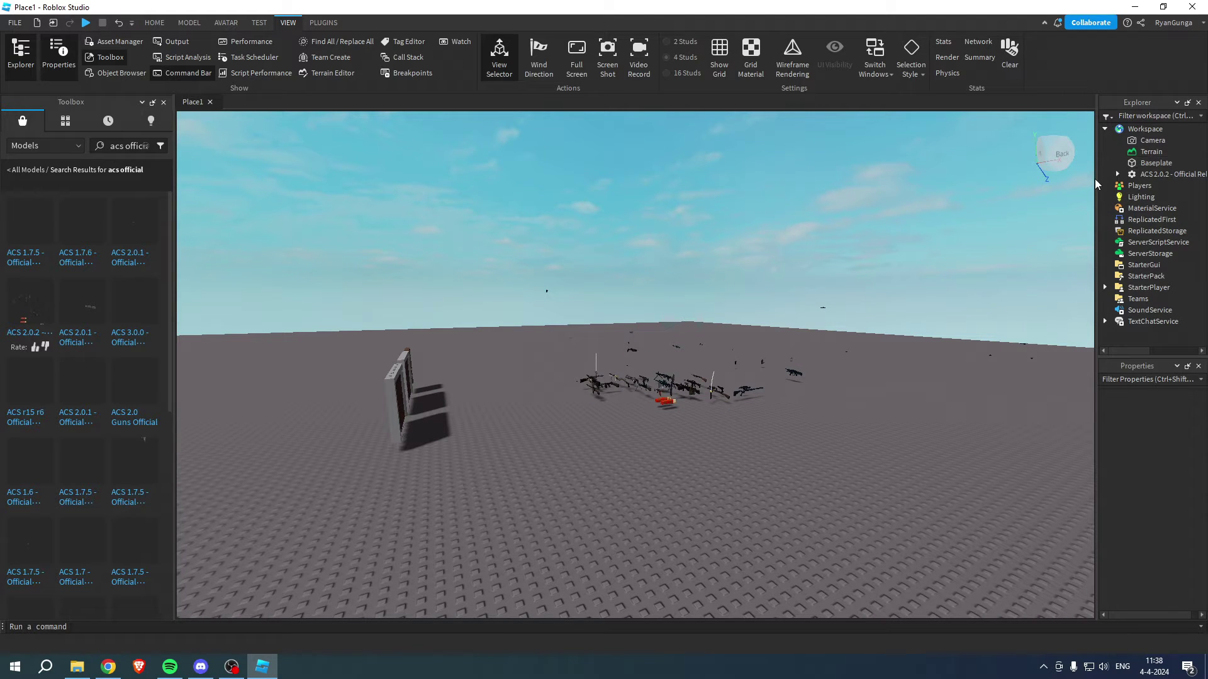
drag(1096, 180, 1048, 179)
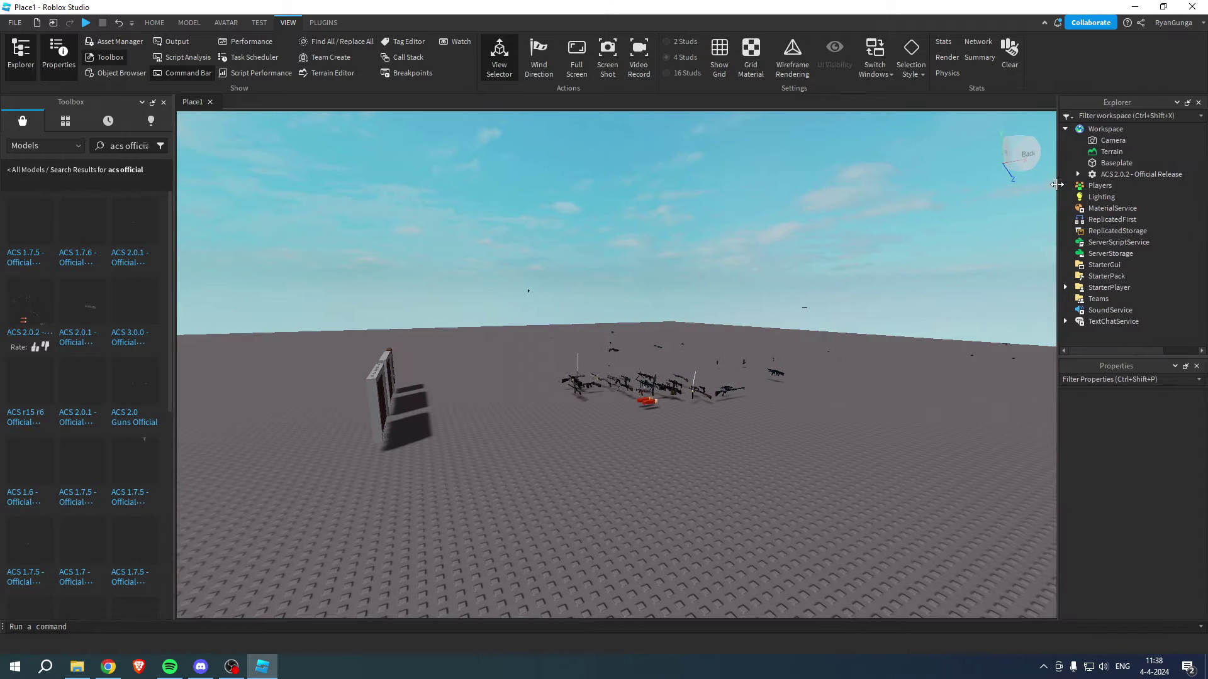
click(1068, 175)
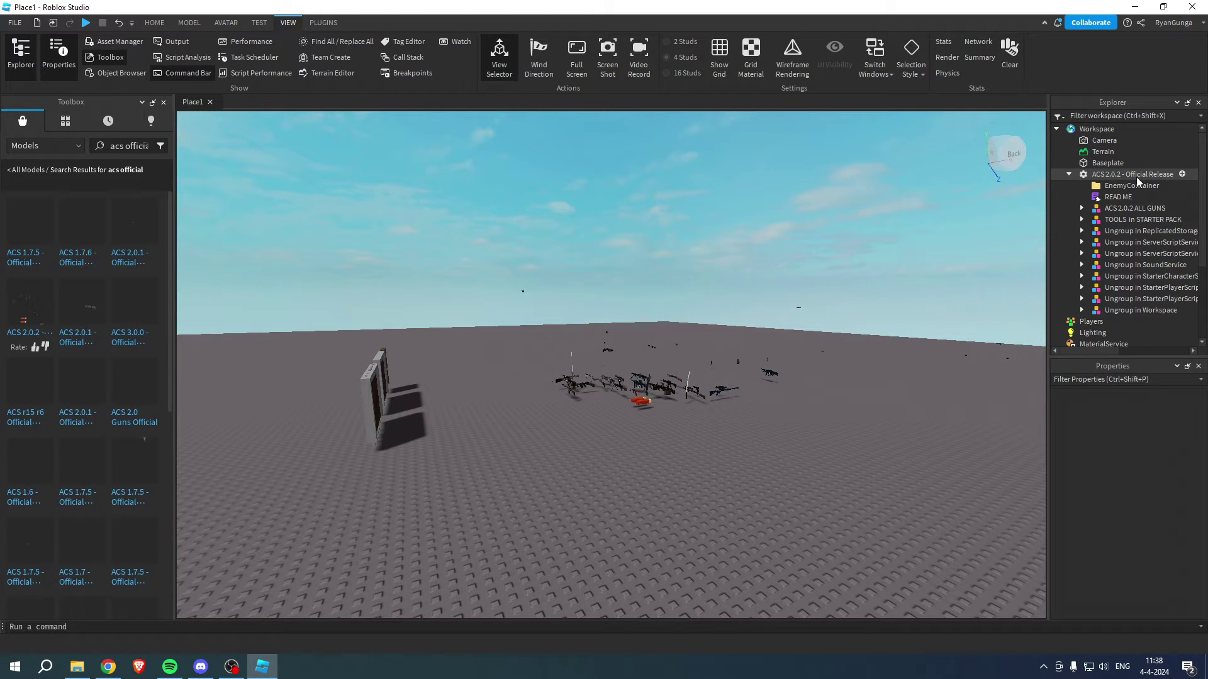
- Open the READ ME script and accept the Code Assist terms
double_click(1120, 197)
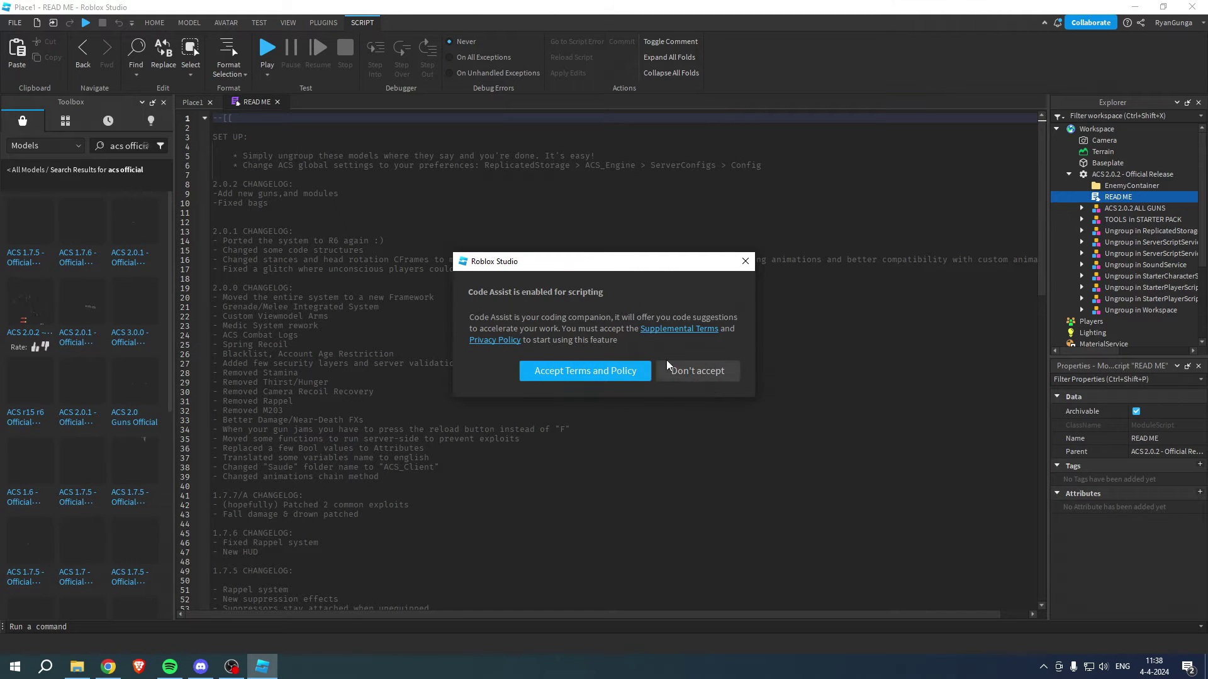
click(601, 378)
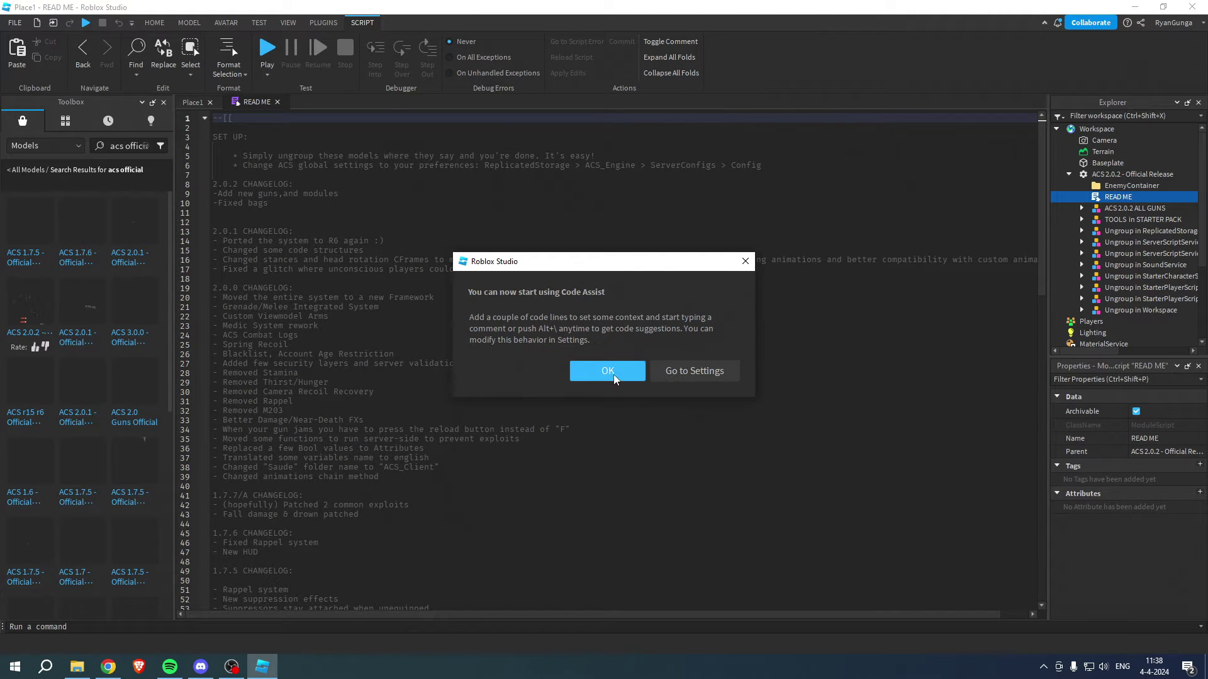
click(614, 377)
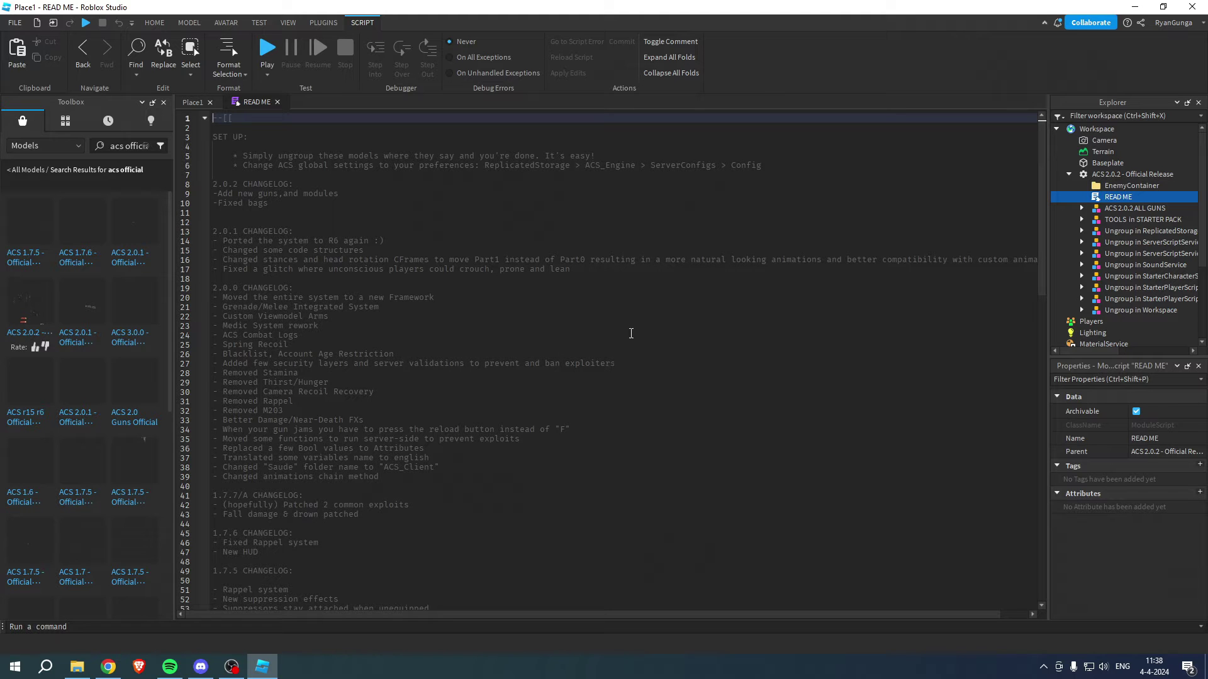
- Read through the READ ME notes on ungrouping each folder into its named service
click(632, 279)
click(485, 175)
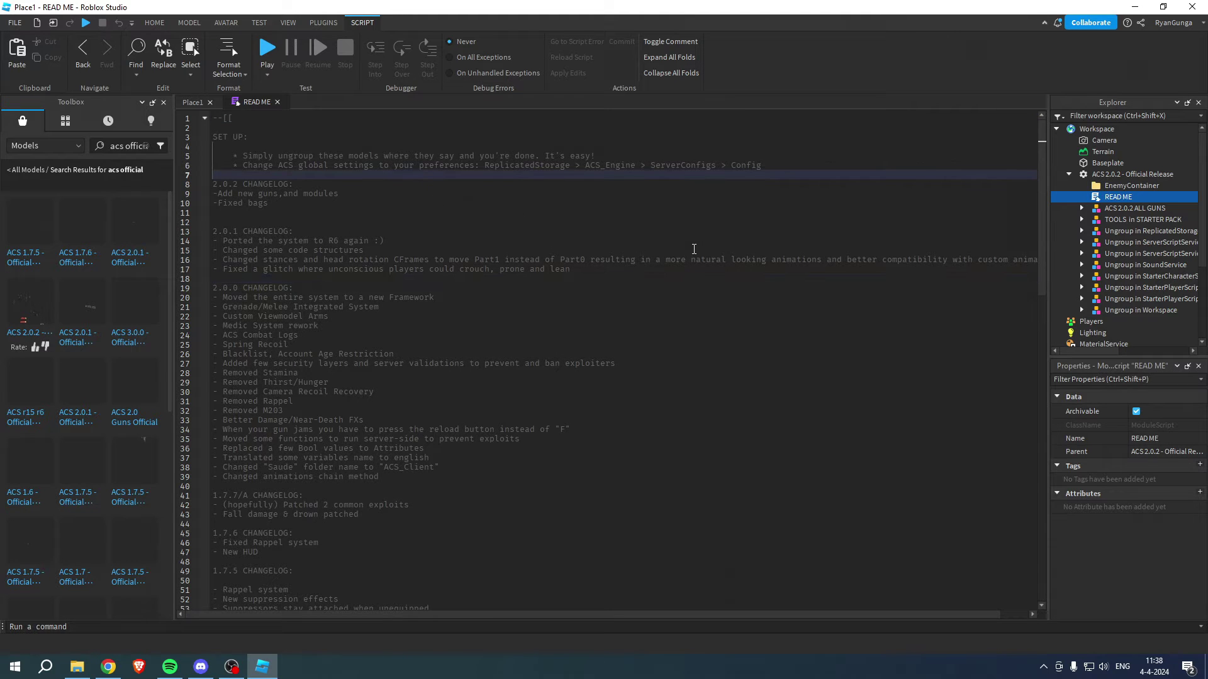
scroll(693, 249, down, 5)
scroll(694, 250, down, 8)
scroll(692, 250, down, 8)
scroll(686, 255, down, 3)
scroll(686, 255, up, 8)
scroll(685, 256, up, 9)
scroll(682, 258, up, 8)
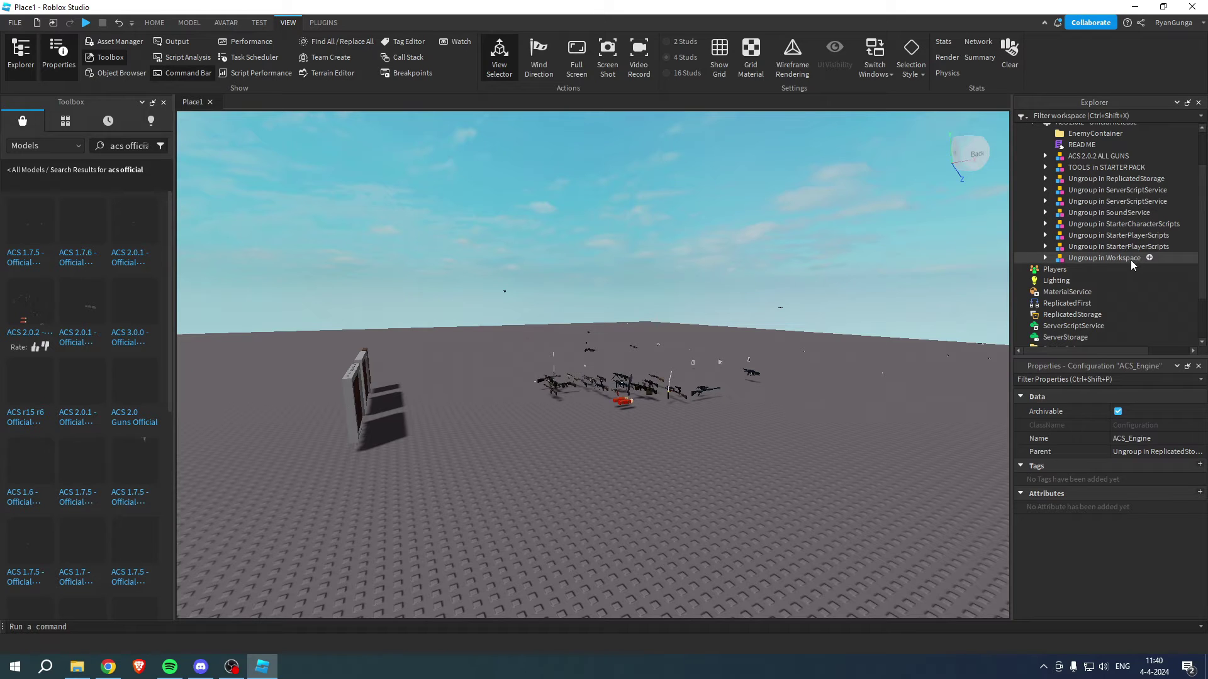
- Move ACS_Engine out of its Ungroup folder into ReplicatedStorage
click(1045, 179)
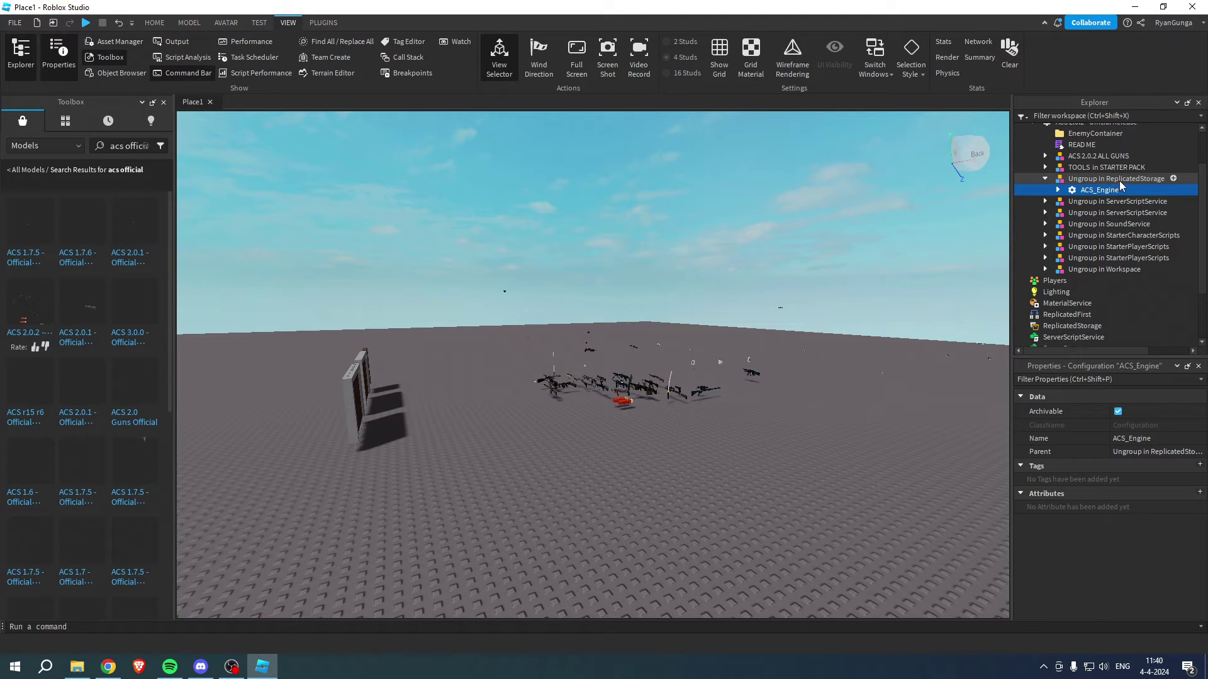
mouse_move(1136, 190)
mouse_down()
mouse_move(1109, 292)
mouse_move(1130, 327)
mouse_up()
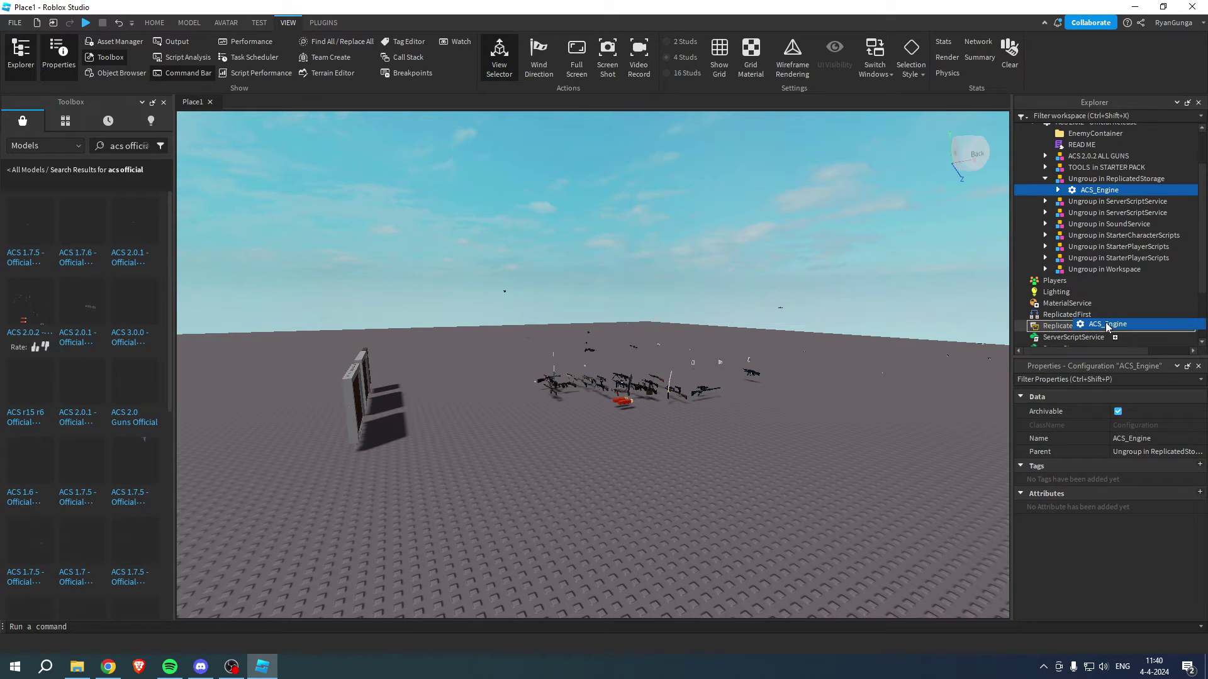
drag(1131, 327, 1092, 326)
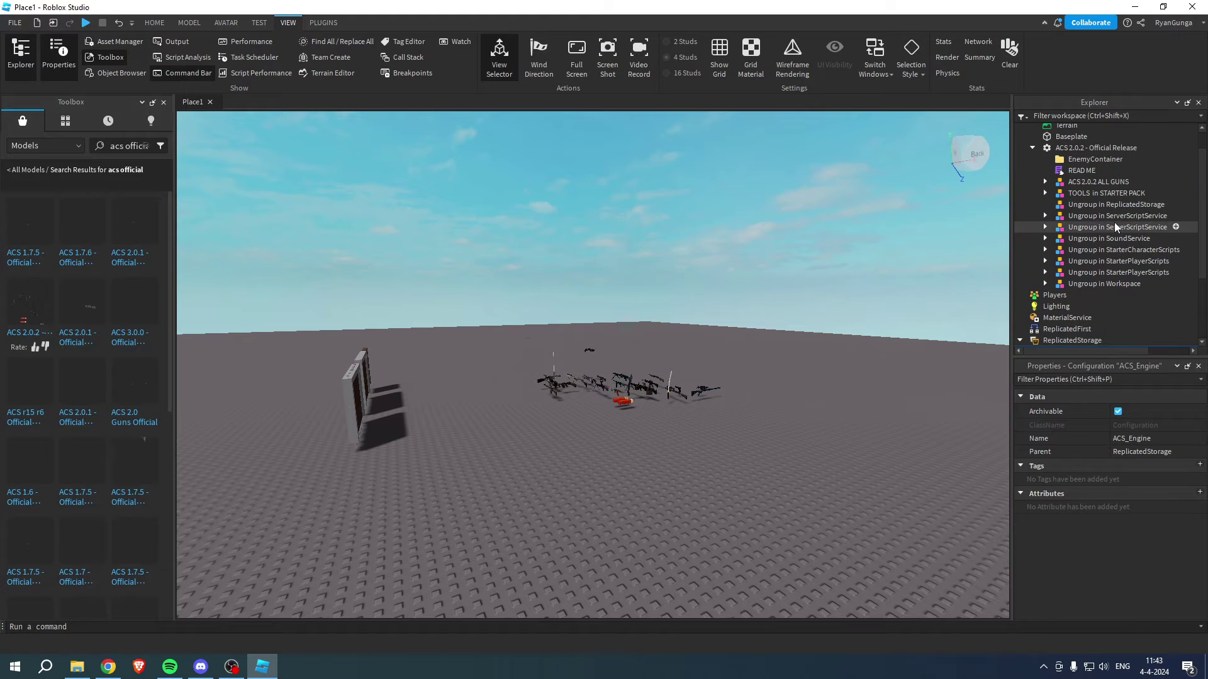
- Move ACS_Server and MainServerNVG into ServerScriptService
click(1044, 216)
mouse_move(1103, 228)
mouse_down()
mouse_move(1093, 333)
mouse_move(1096, 267)
mouse_up()
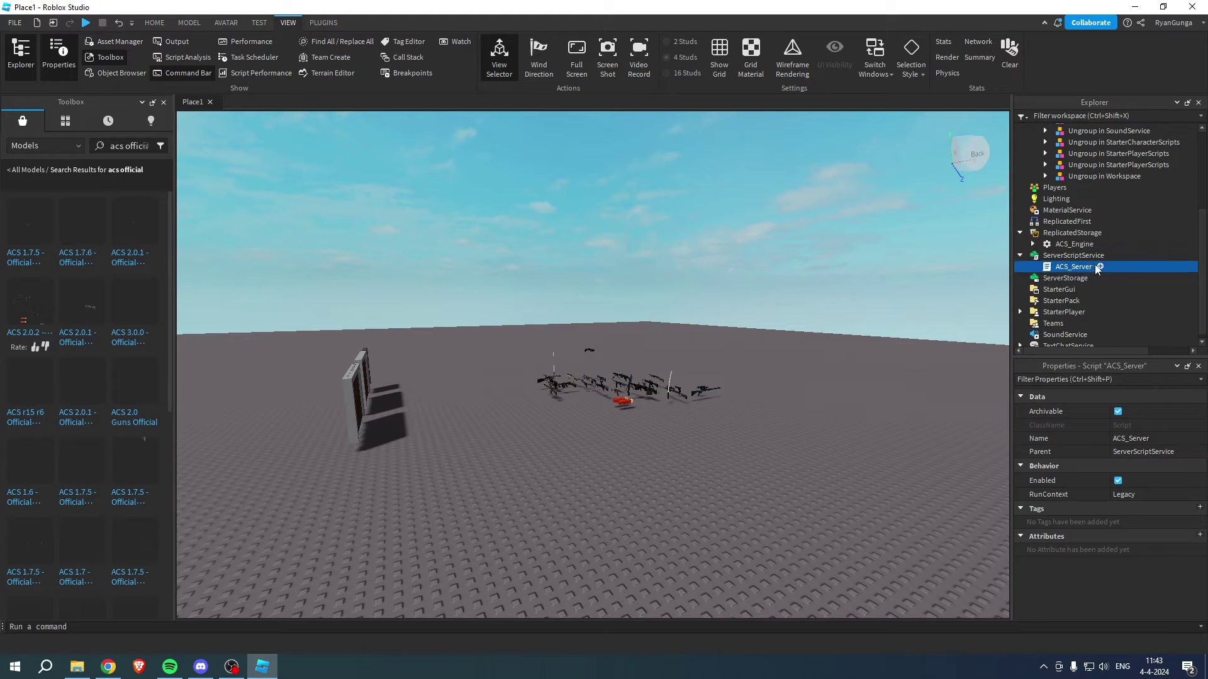
scroll(1096, 263, up, 3)
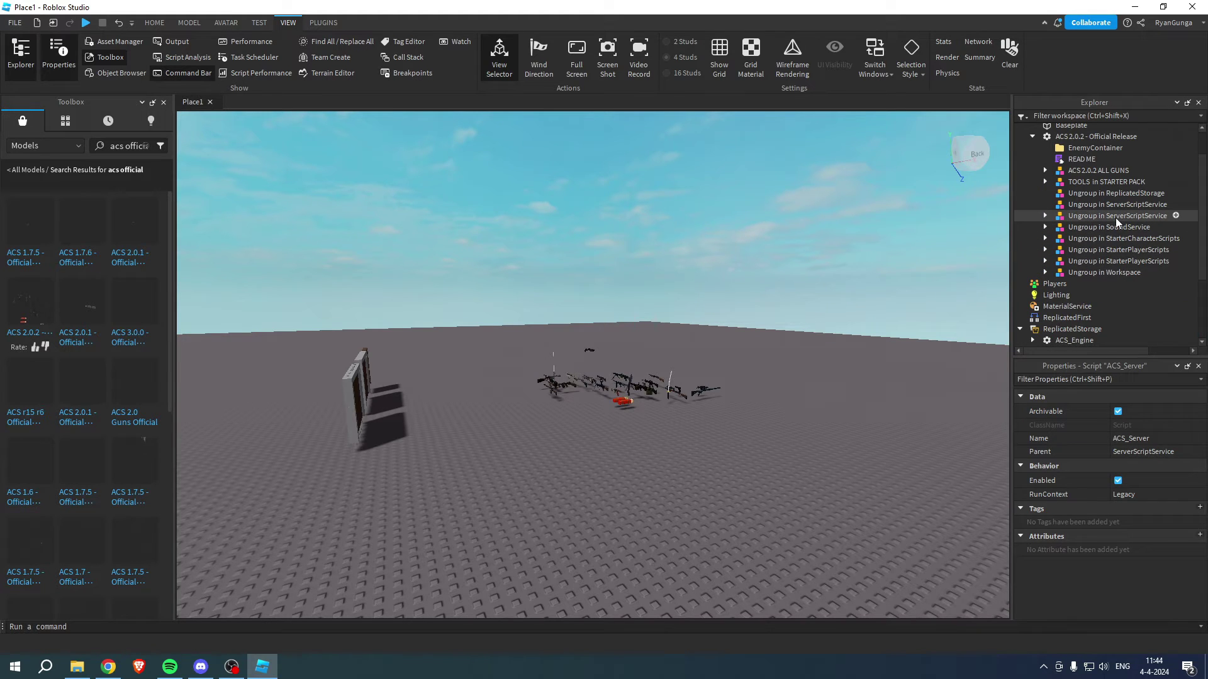
click(1116, 216)
click(1045, 216)
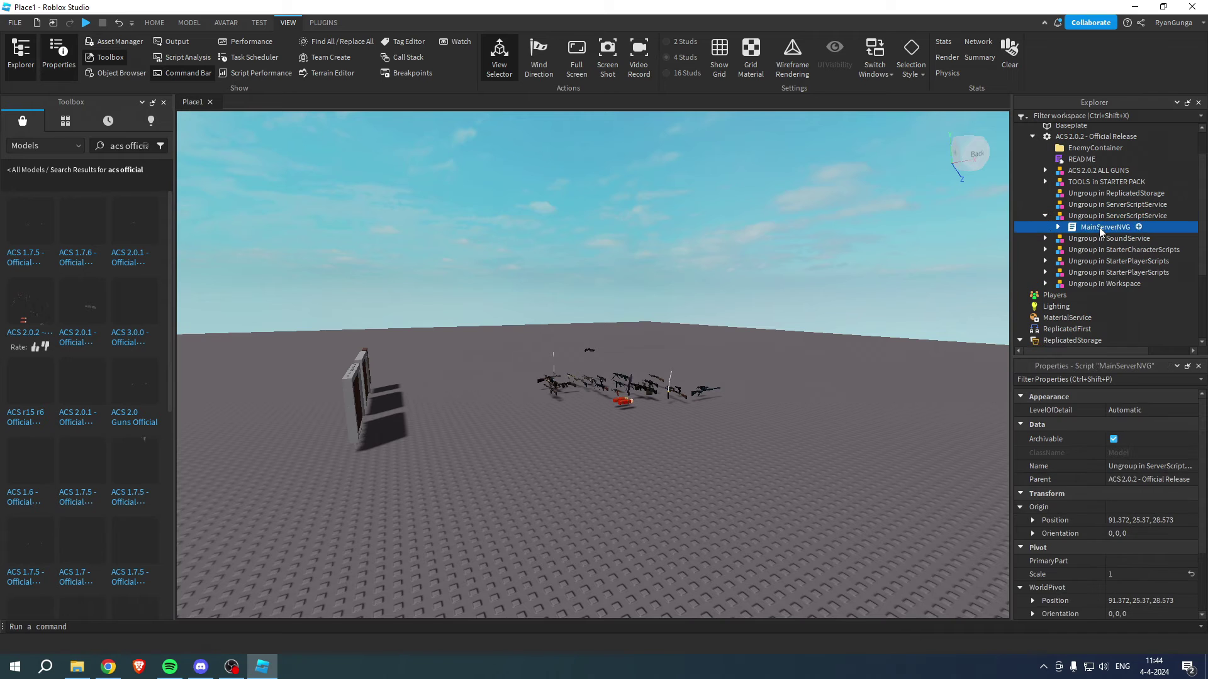
drag(1106, 227, 1097, 344)
- Move Footsteps out of its Ungroup folder into SoundService
scroll(1130, 292, up, 2)
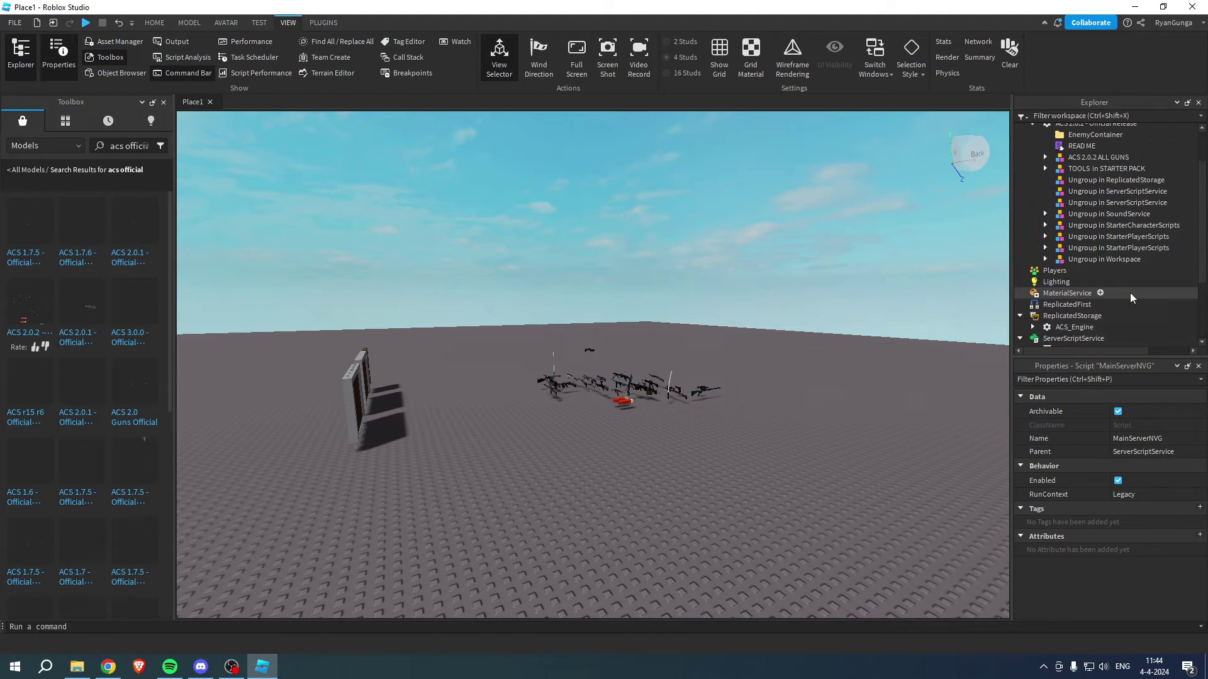
click(1068, 215)
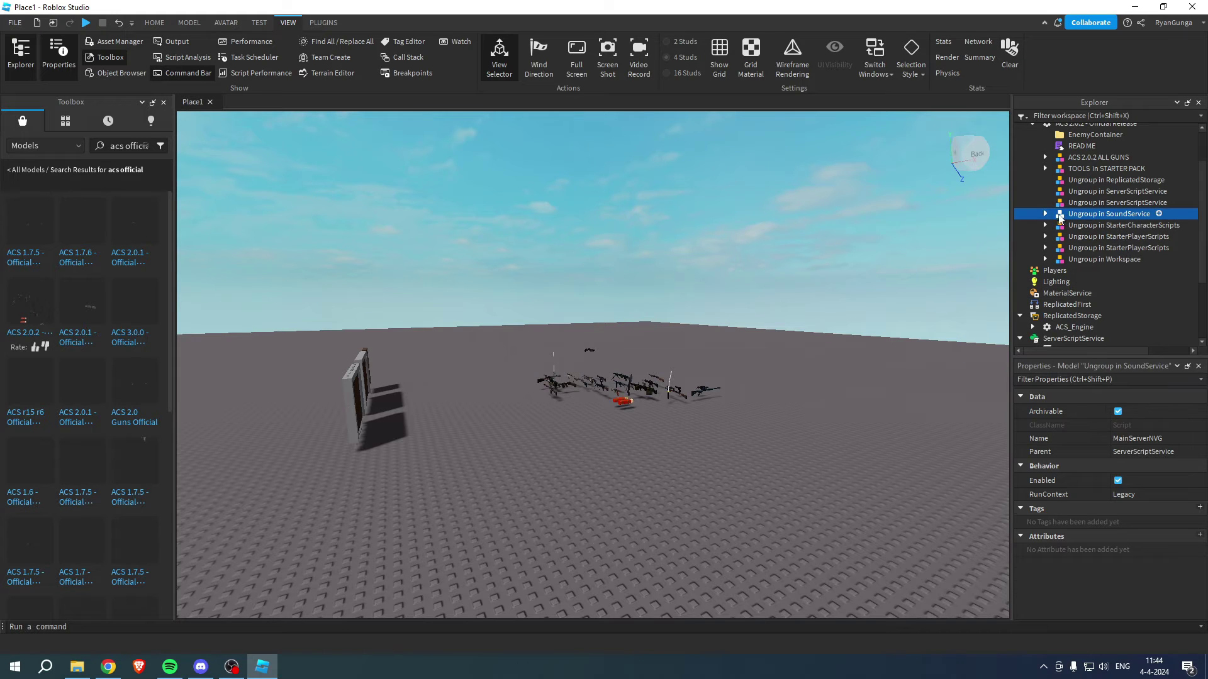
drag(1095, 225, 1088, 346)
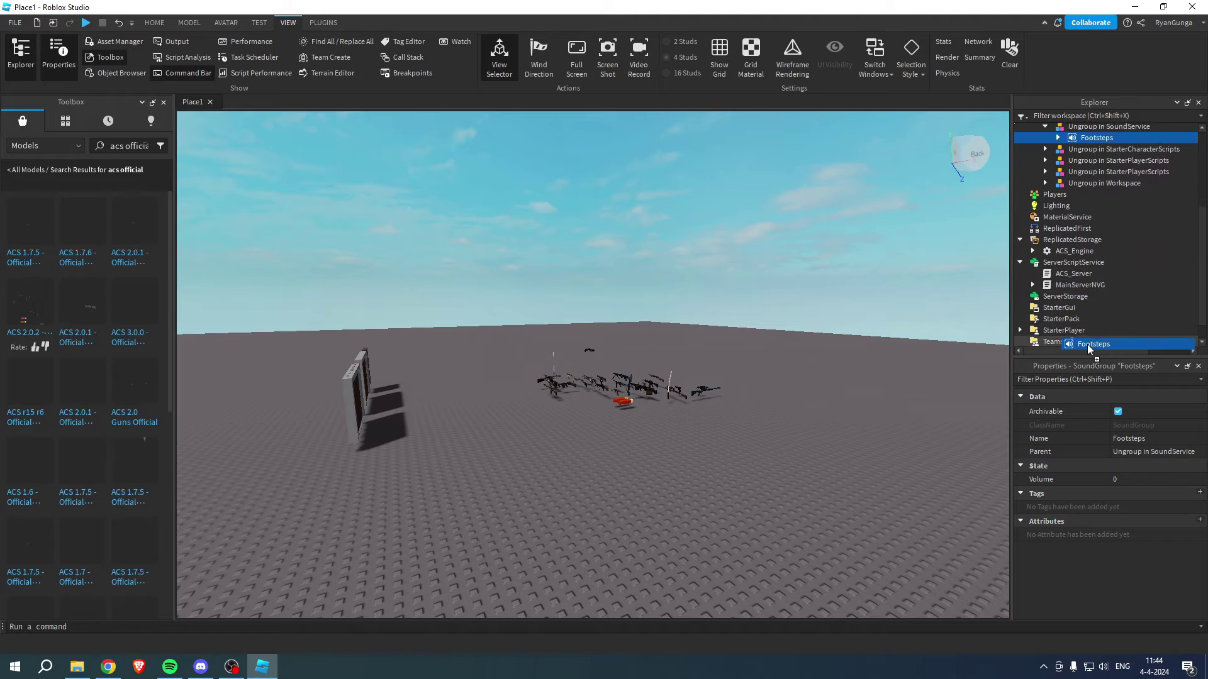
drag(1087, 342, 1067, 330)
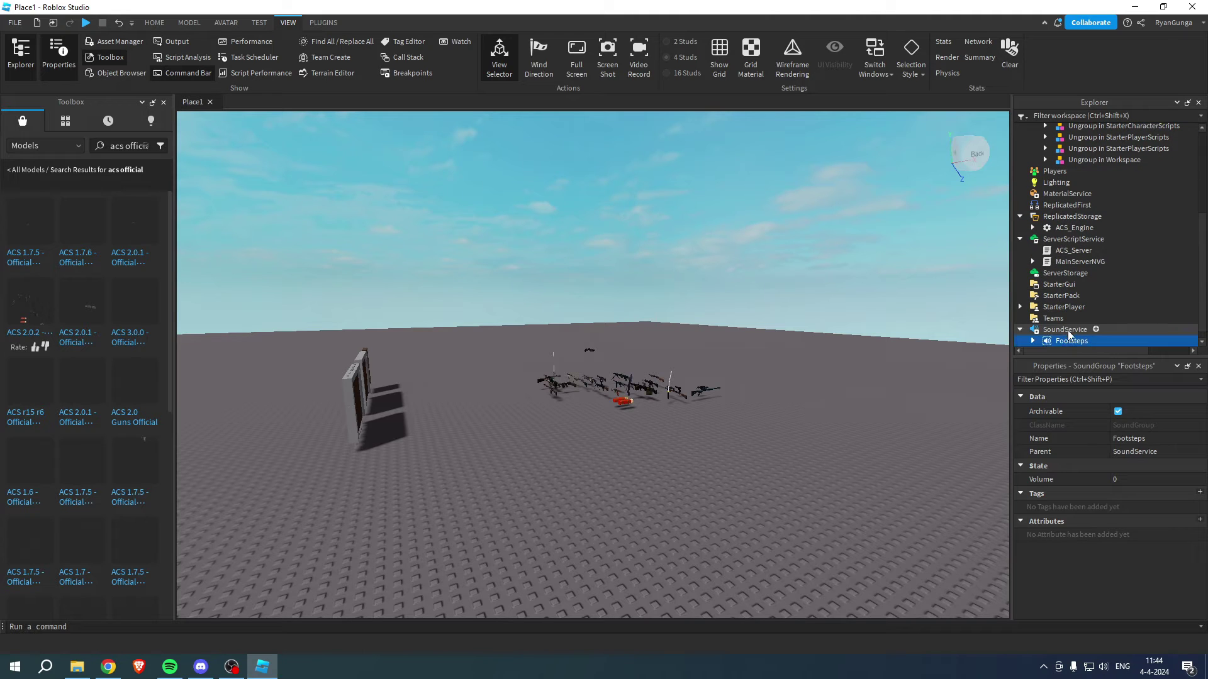
- Put ACS_Client in StarterCharacterScripts and ACS_EventHandler in StarterPlayerScripts
scroll(1110, 320, up, 2)
click(1045, 158)
drag(1088, 176, 1083, 346)
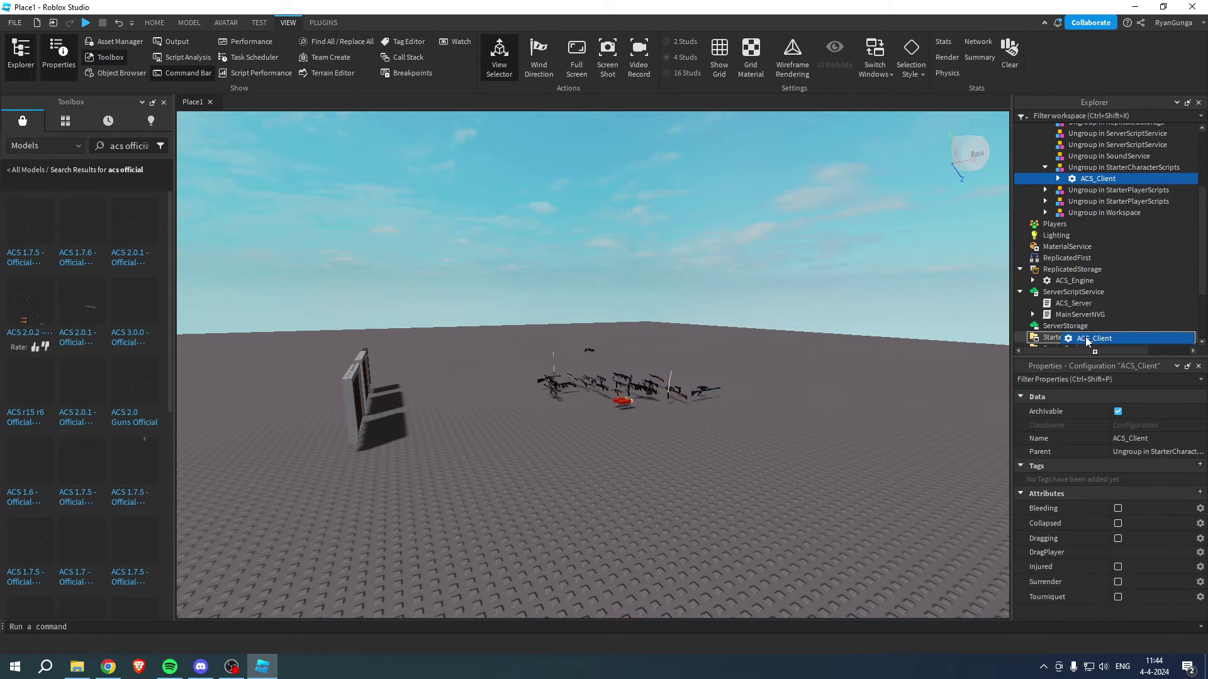
mouse_move(1083, 346)
mouse_down()
mouse_move(1126, 270)
mouse_move(1101, 286)
mouse_up()
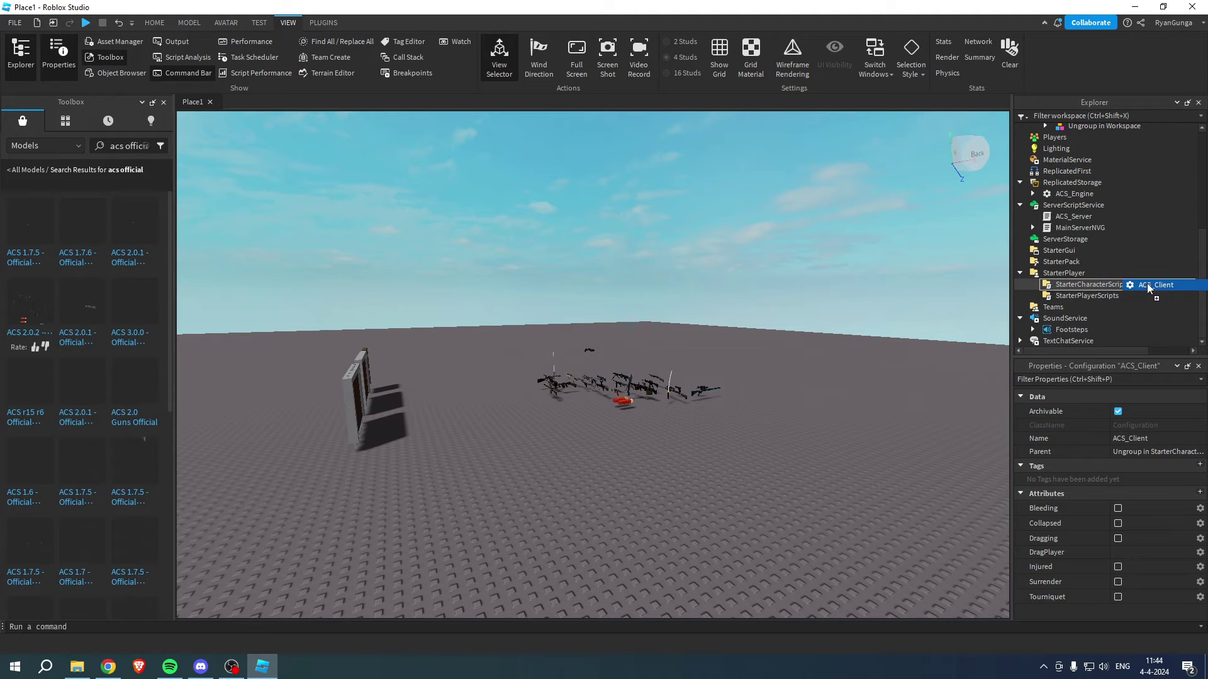
drag(1101, 284, 1101, 284)
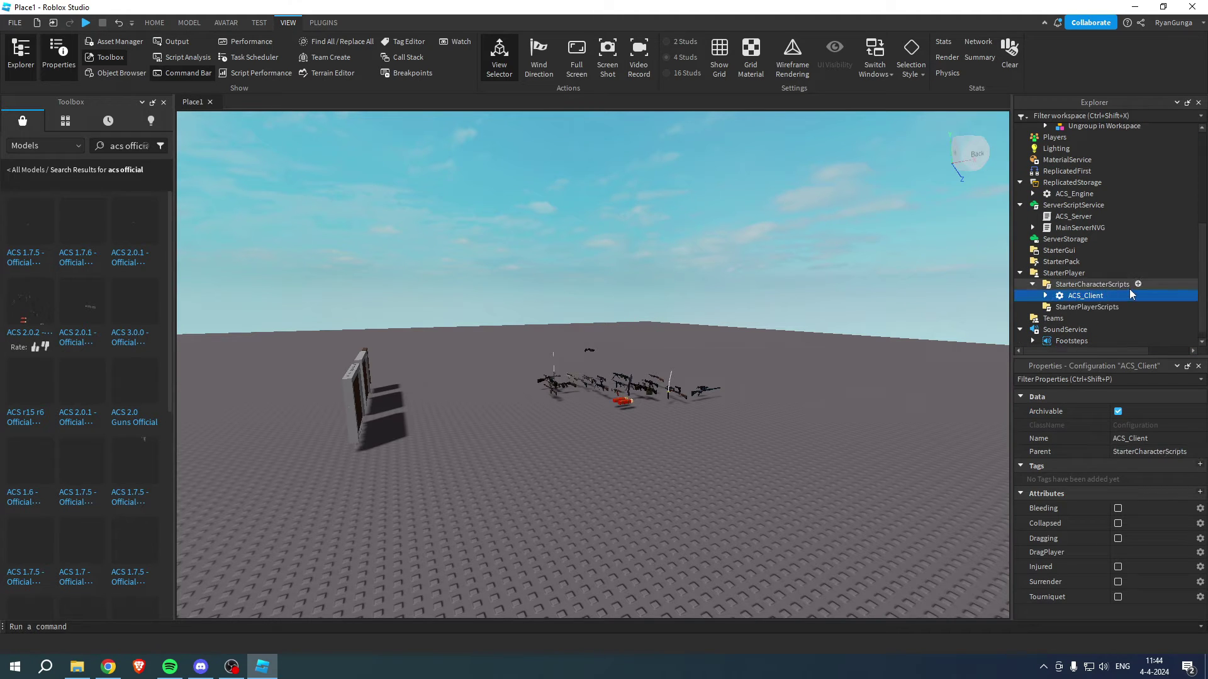
scroll(1130, 290, up, 3)
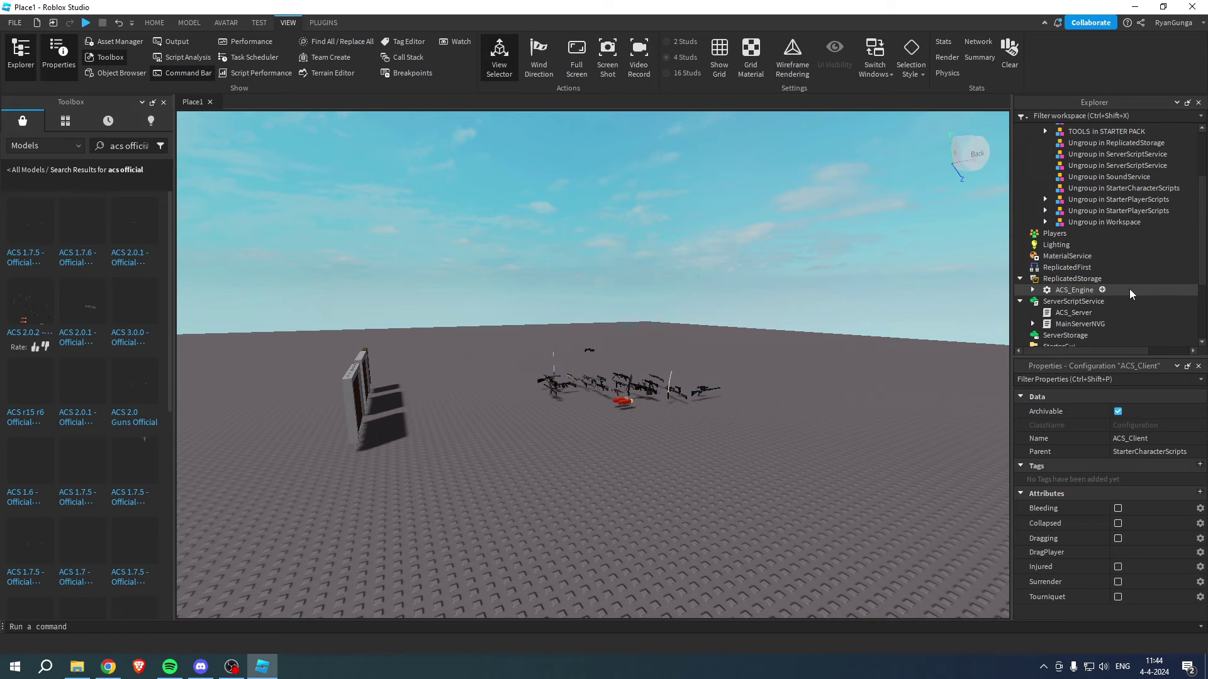
click(1045, 202)
drag(1118, 210, 1115, 345)
- Move ACS_WorkSpace out of its Ungroup folder directly under Workspace
scroll(1082, 292, up, 4)
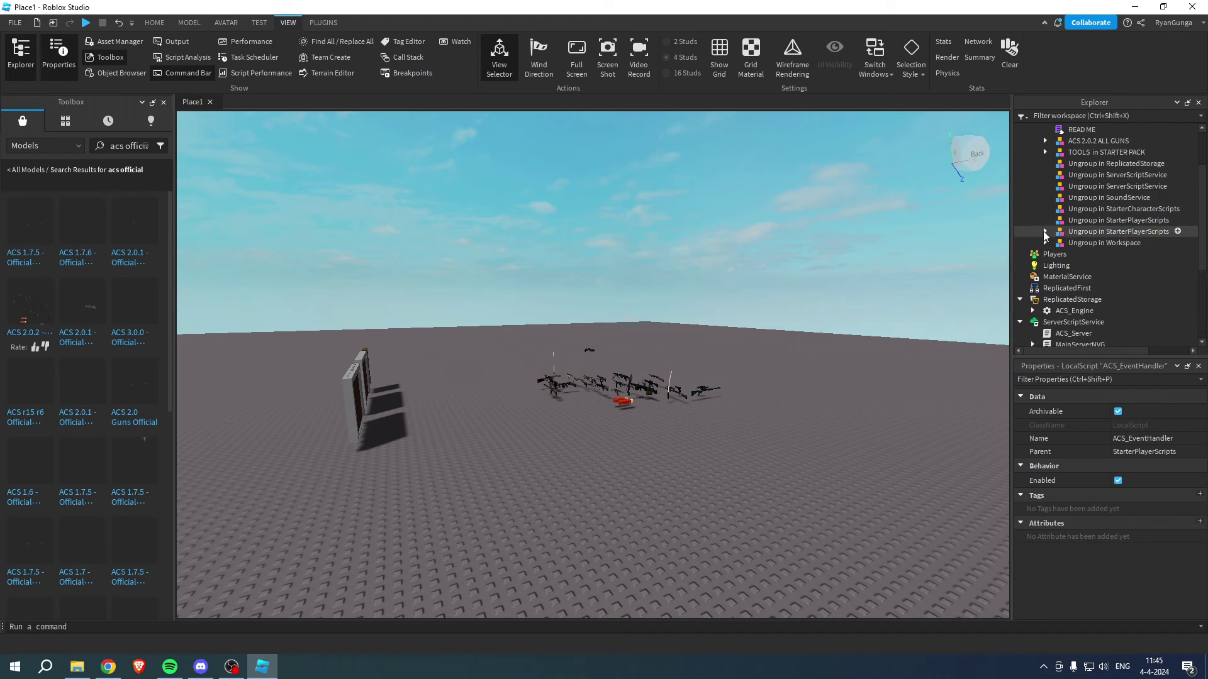
click(1045, 243)
drag(1100, 210, 1106, 241)
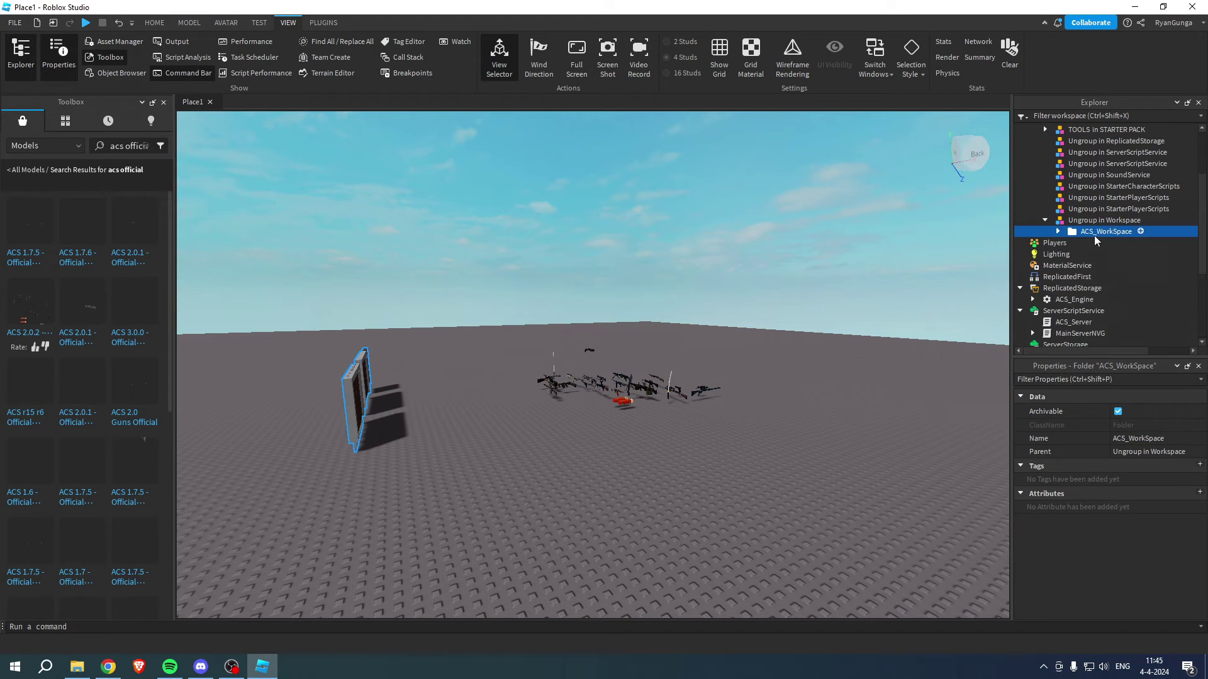
scroll(1106, 232, up, 3)
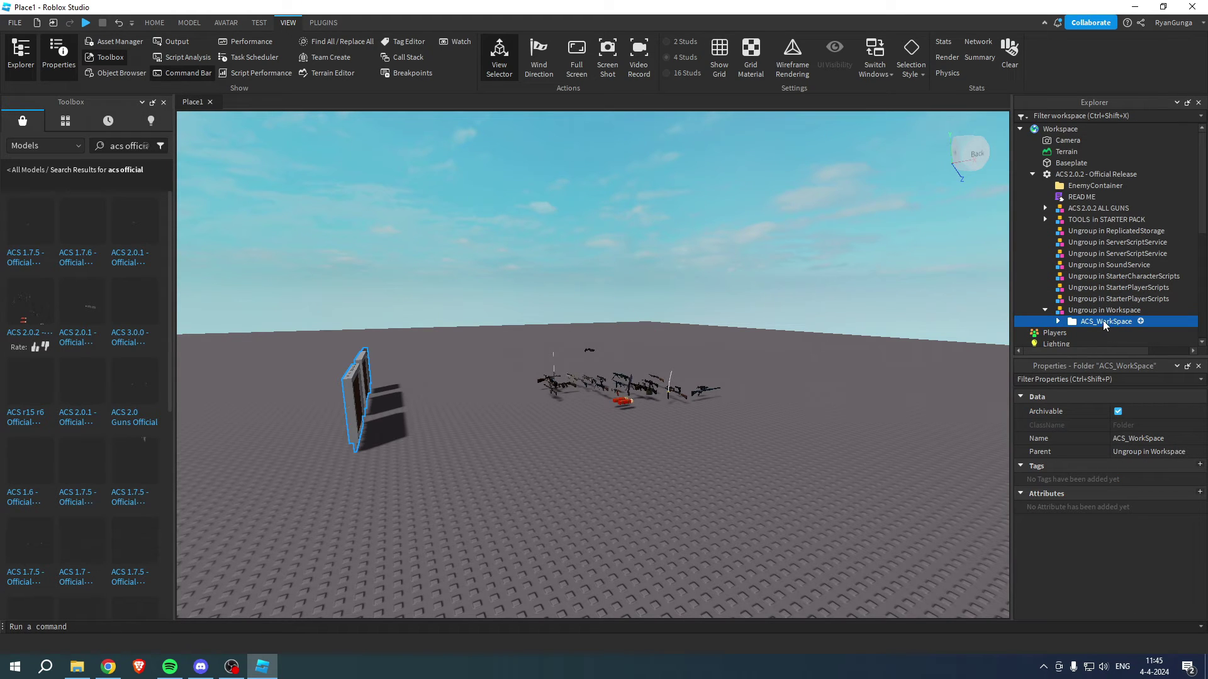
mouse_move(1104, 325)
mouse_down()
mouse_move(1089, 318)
mouse_move(1122, 128)
mouse_up()
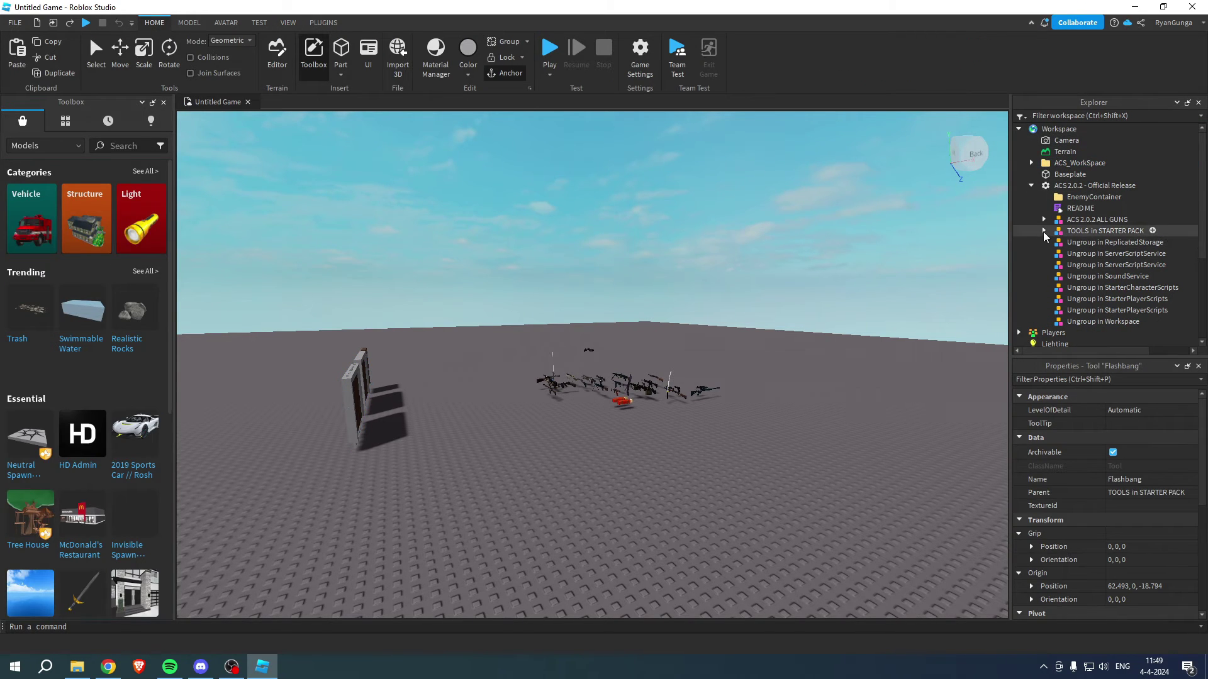
- Select the eleven tools from Flashbang to USP in TOOLS and move them into StarterPack
click(1043, 232)
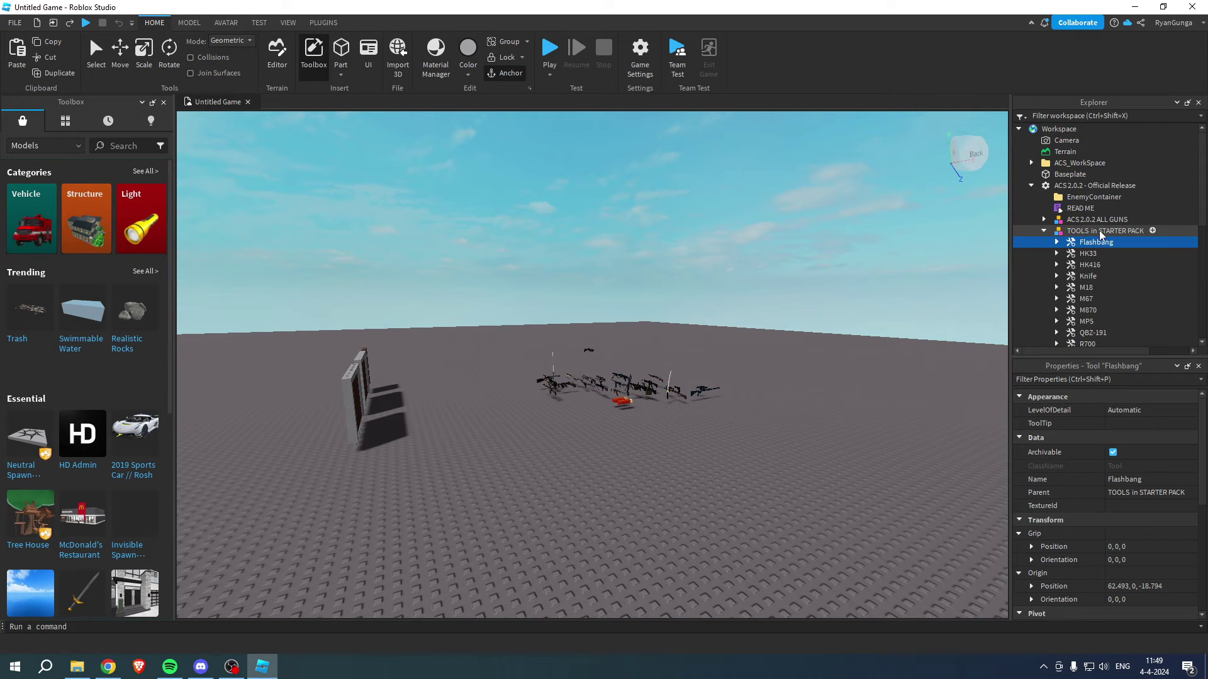
scroll(1100, 235, down, 4)
shift+click(1086, 228)
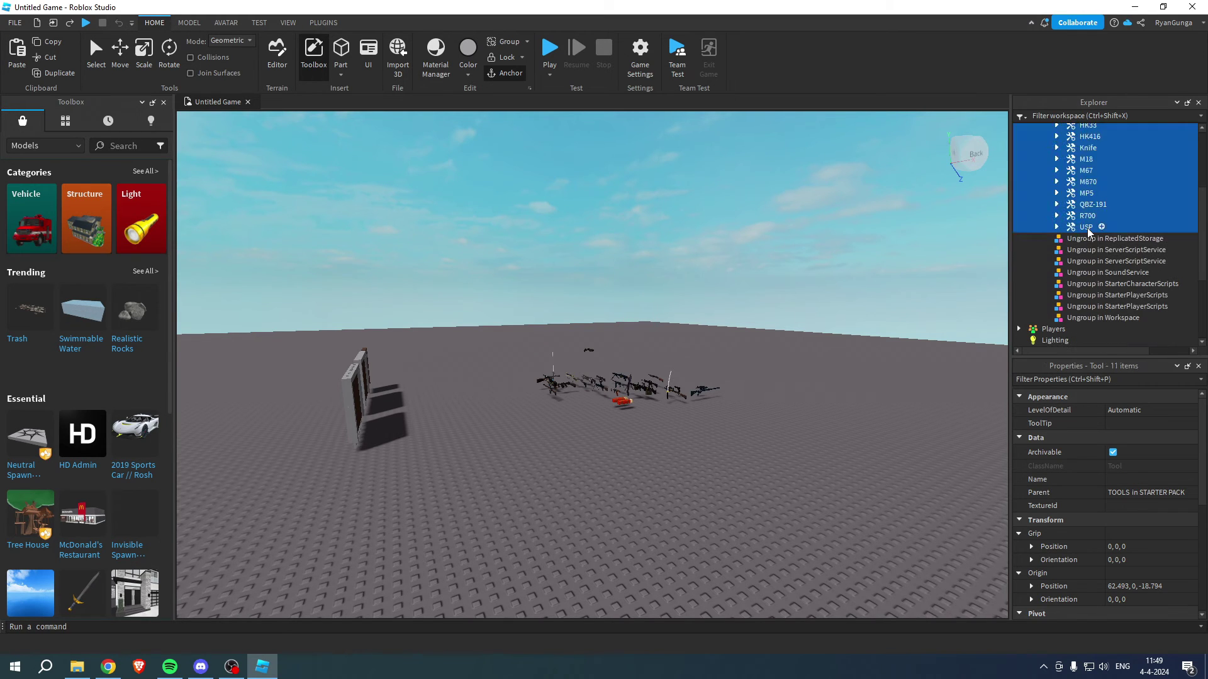
scroll(1089, 232, up, 2)
scroll(1089, 233, down, 2)
scroll(1092, 195, down, 3)
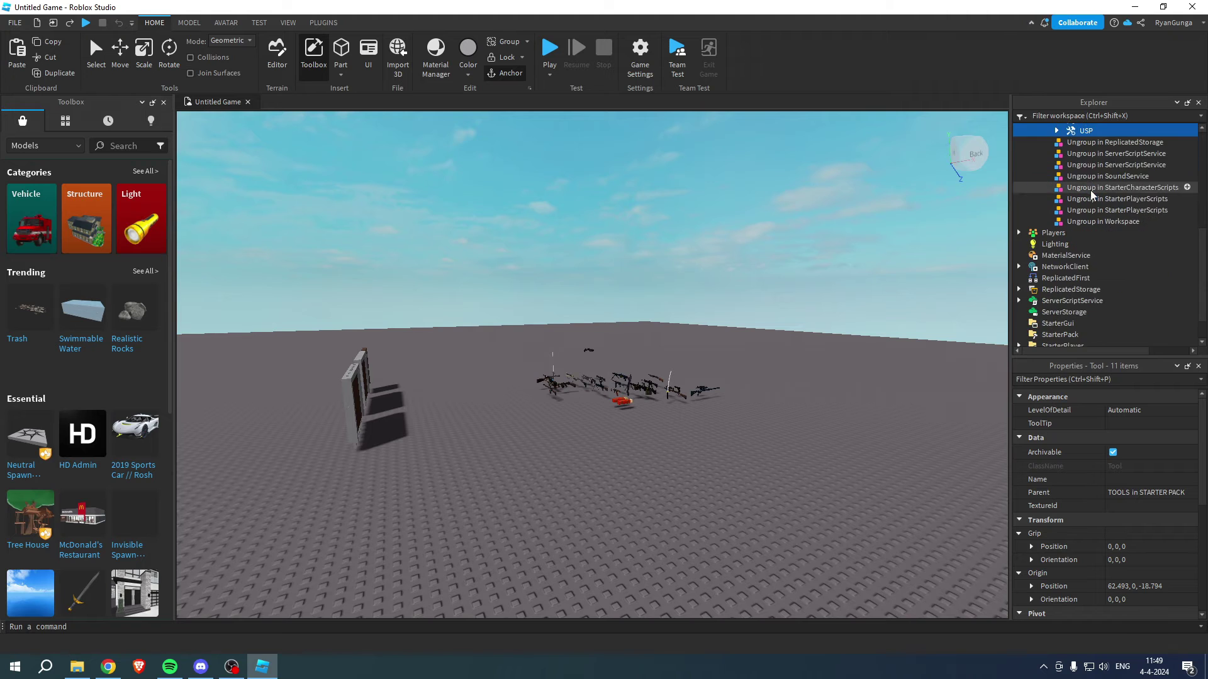
scroll(1091, 195, up, 1)
drag(1088, 163, 1135, 355)
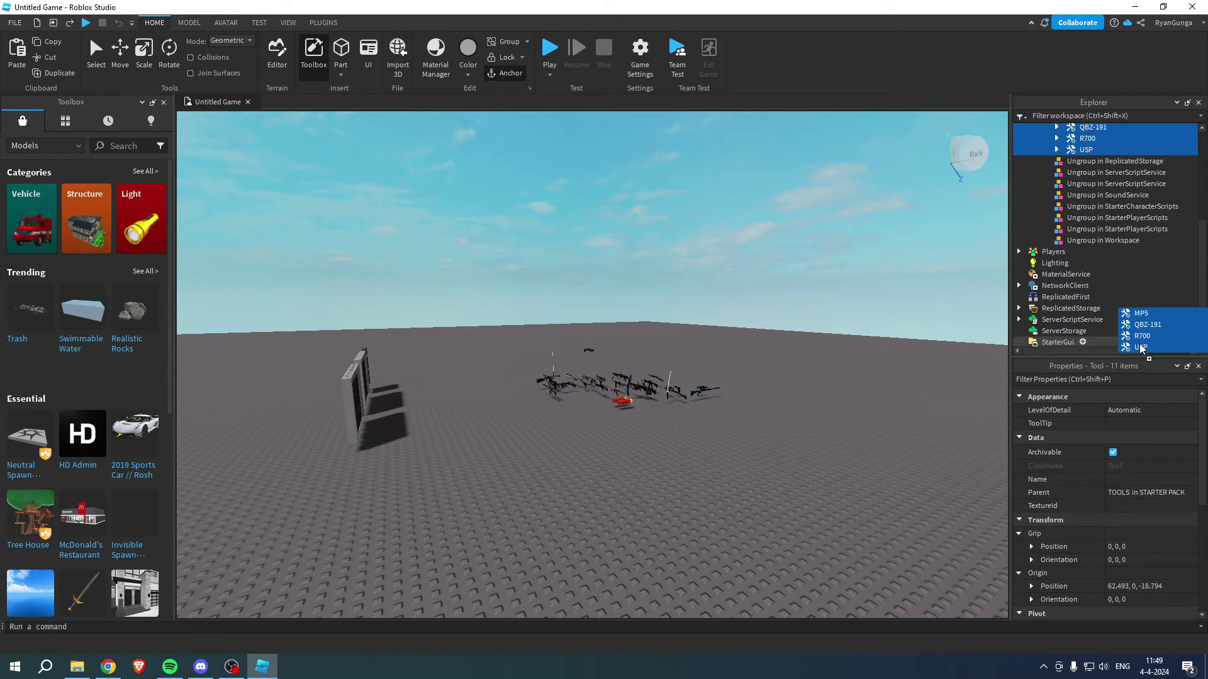
drag(1135, 355, 1127, 313)
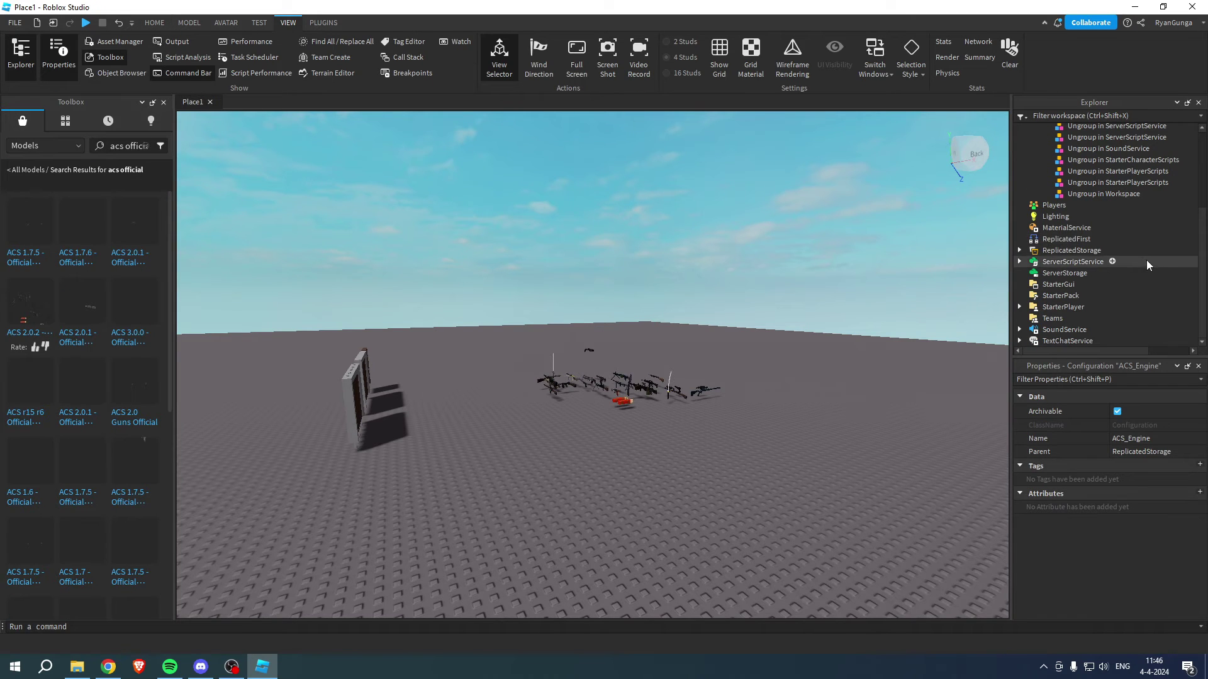
- Publish the place to Roblox as 'Untitled Game' via the Game Settings save prompt
click(1032, 186)
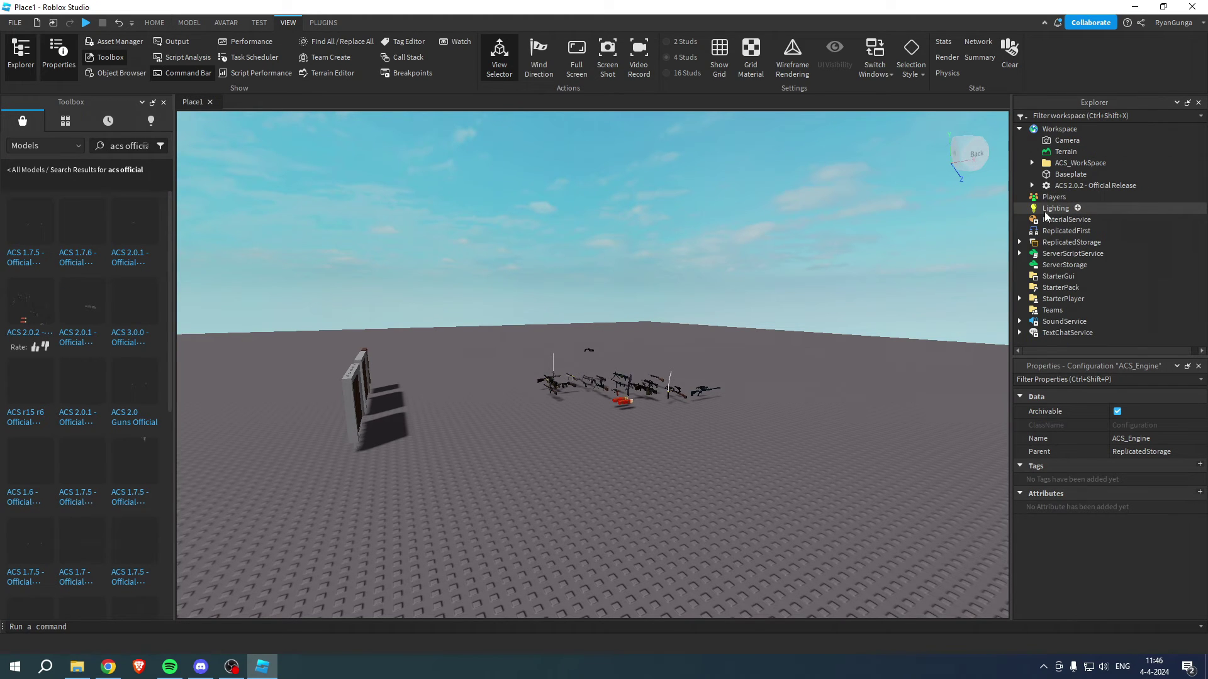
click(159, 25)
click(642, 71)
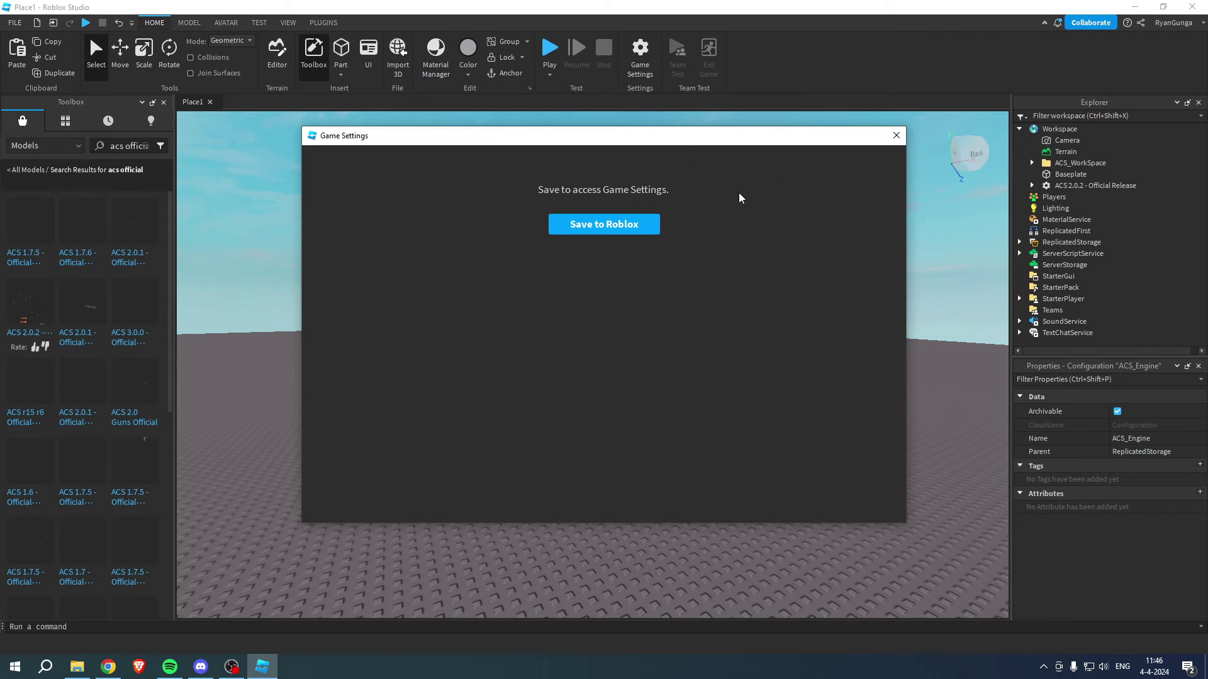
click(626, 224)
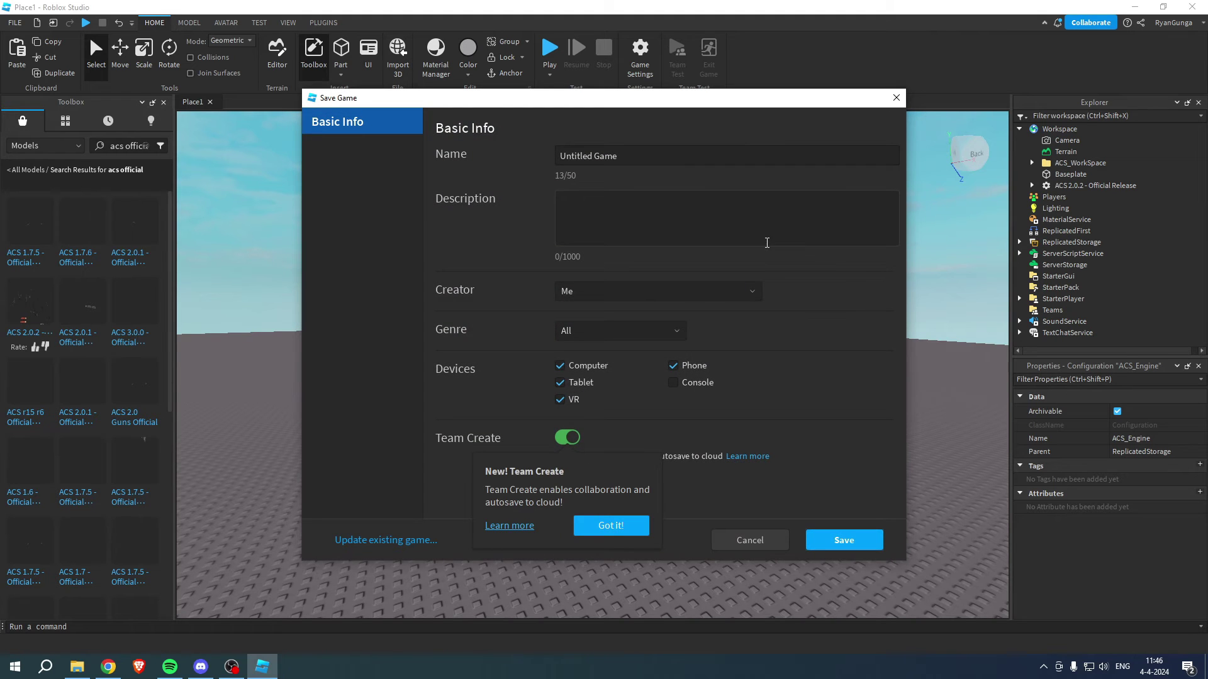
click(612, 526)
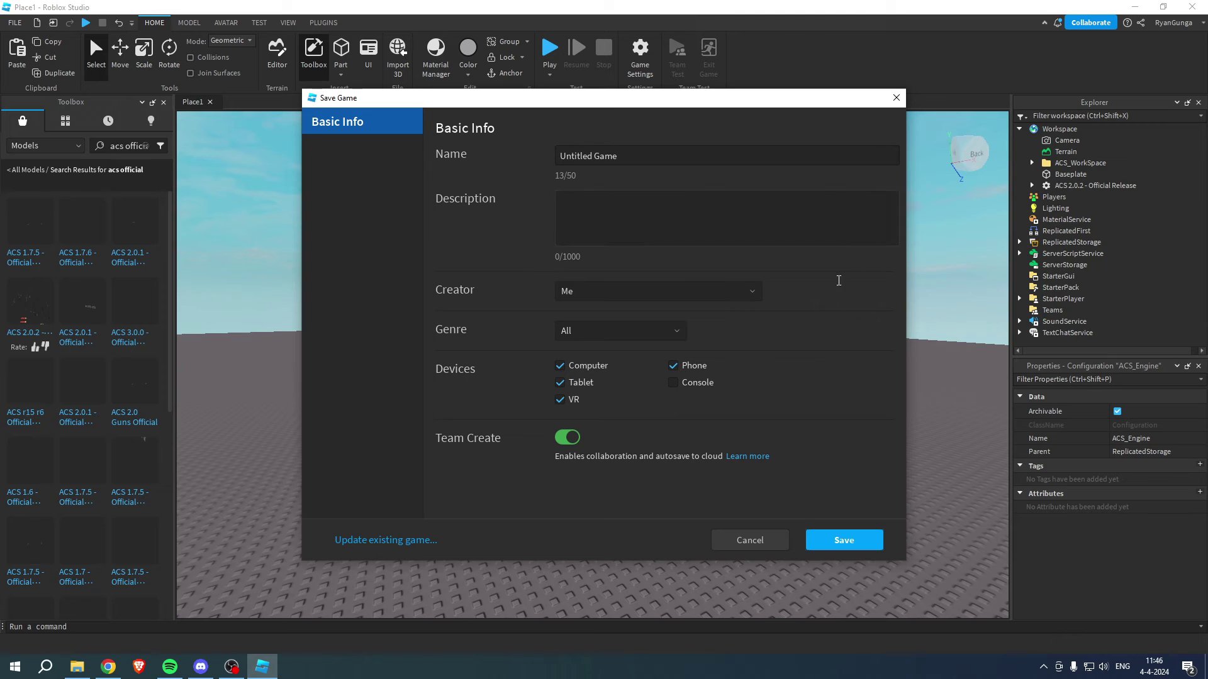
click(853, 539)
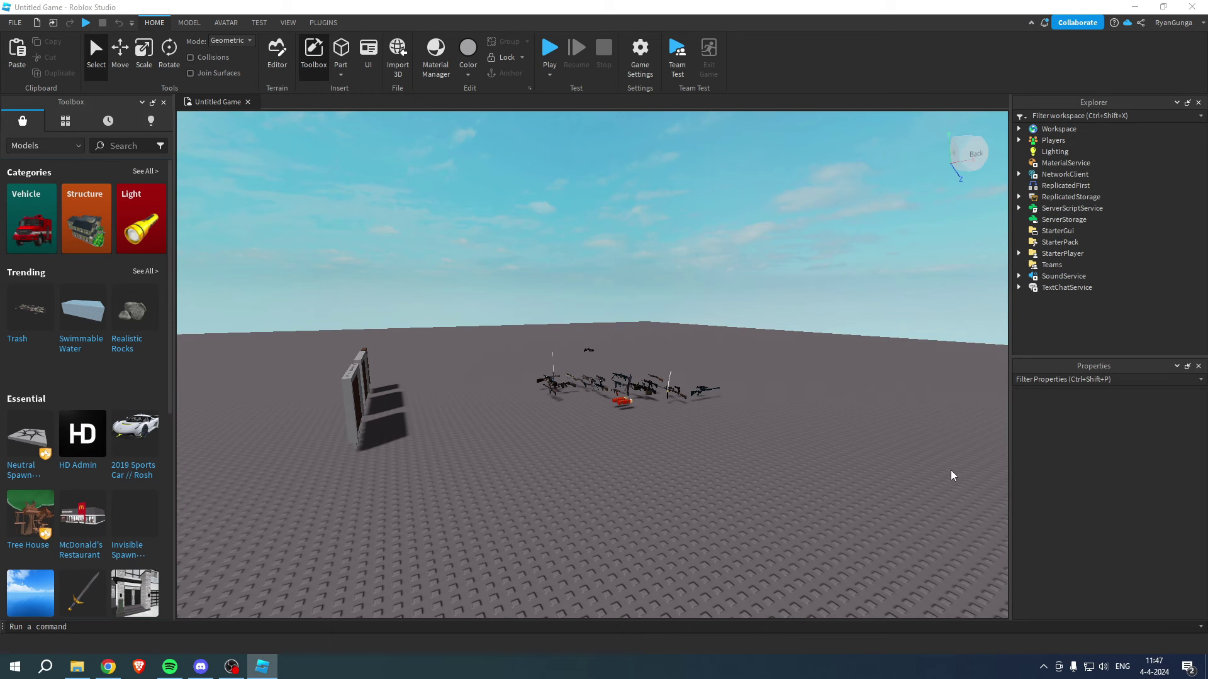
- Set Avatar Type to R6 on the Game Settings Avatar page and confirm the save
click(642, 69)
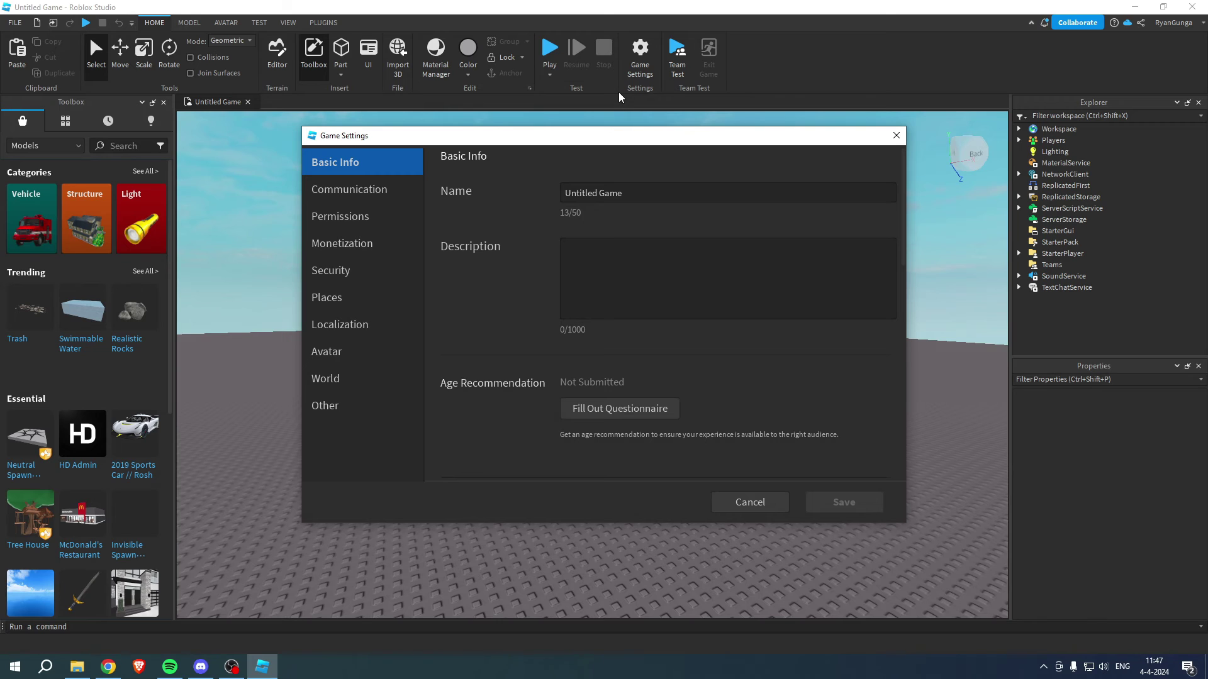
click(361, 358)
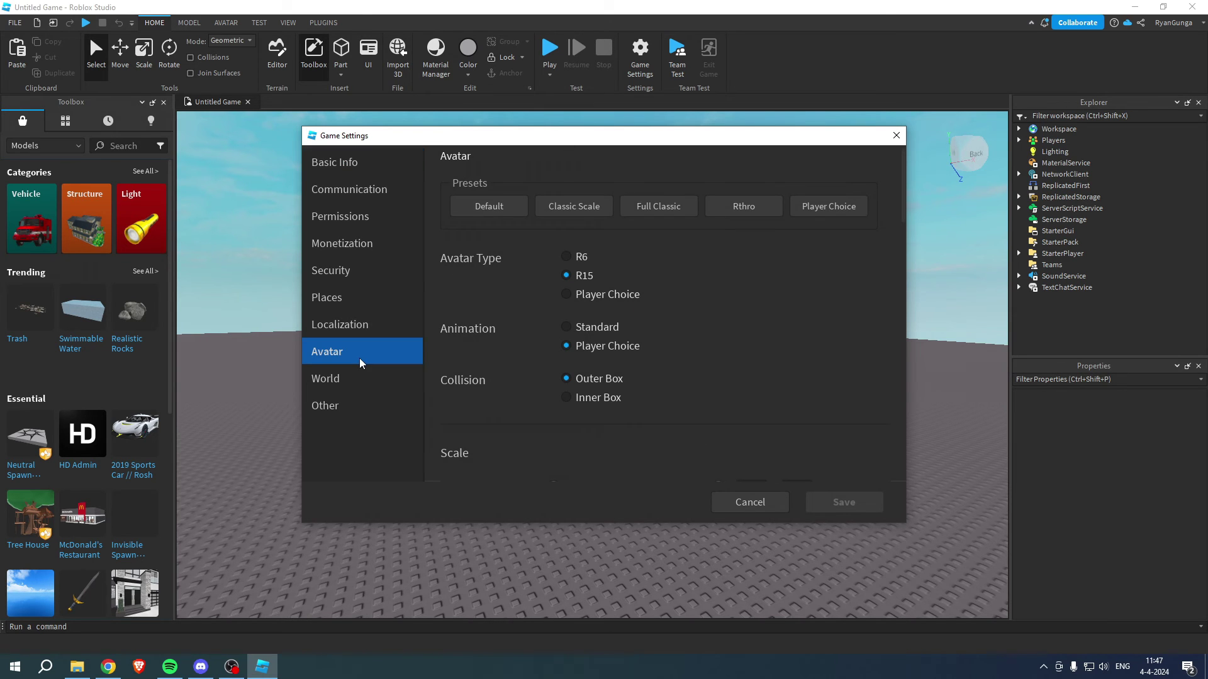
click(565, 258)
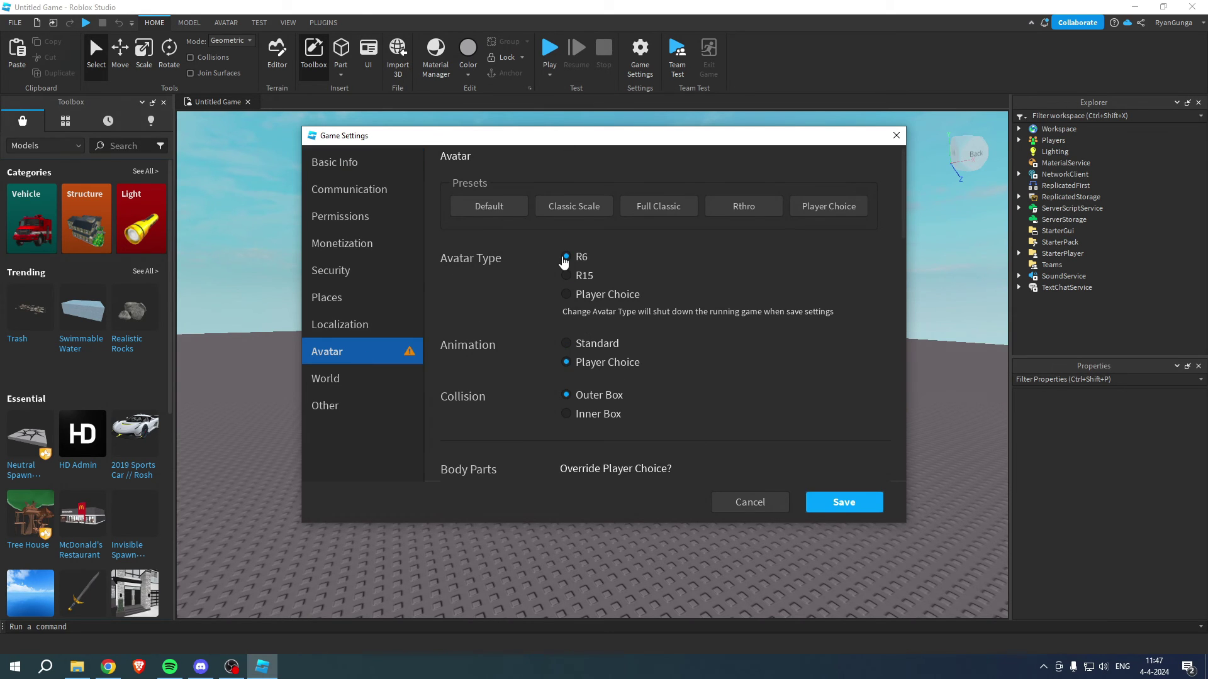
click(852, 501)
click(643, 367)
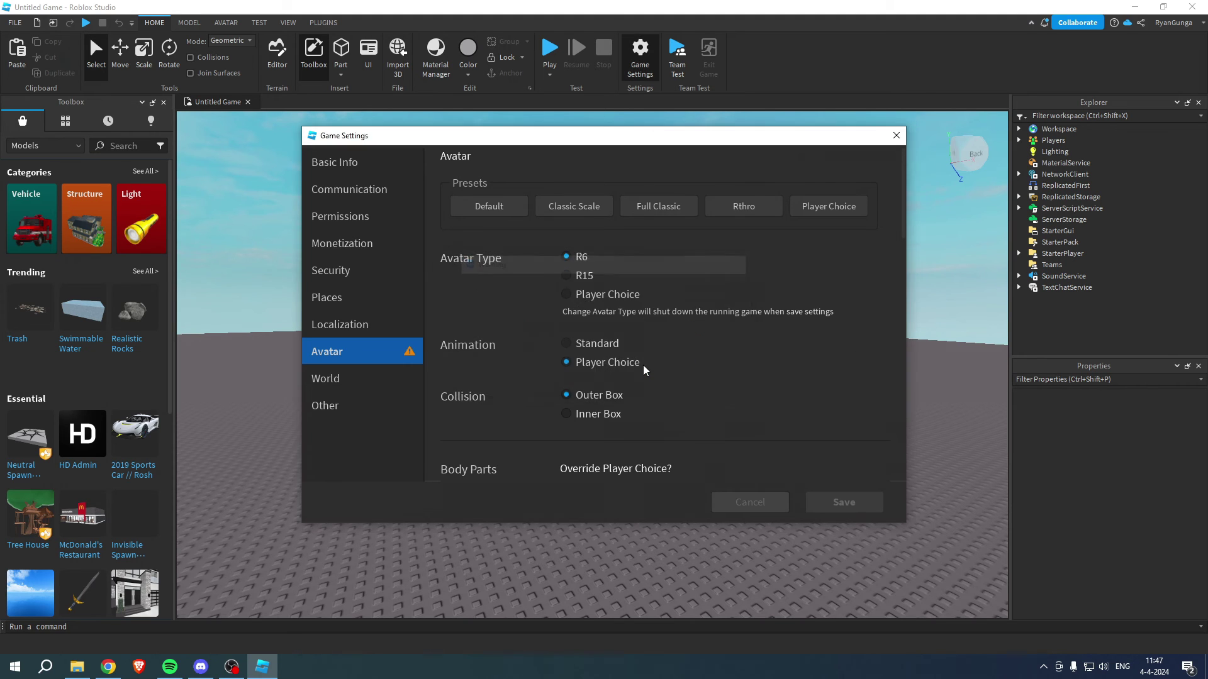
click(550, 49)
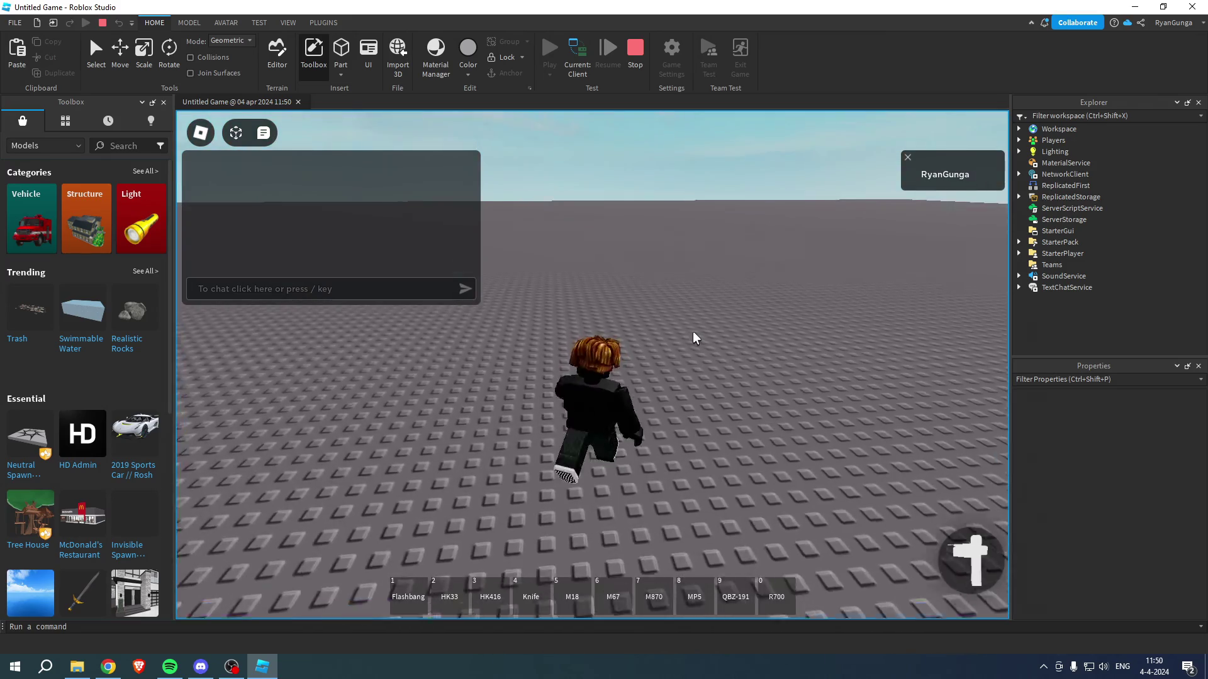
- Throw the Flashbang, equip the HK33, then fire, reload and refire the HK416
key(1)
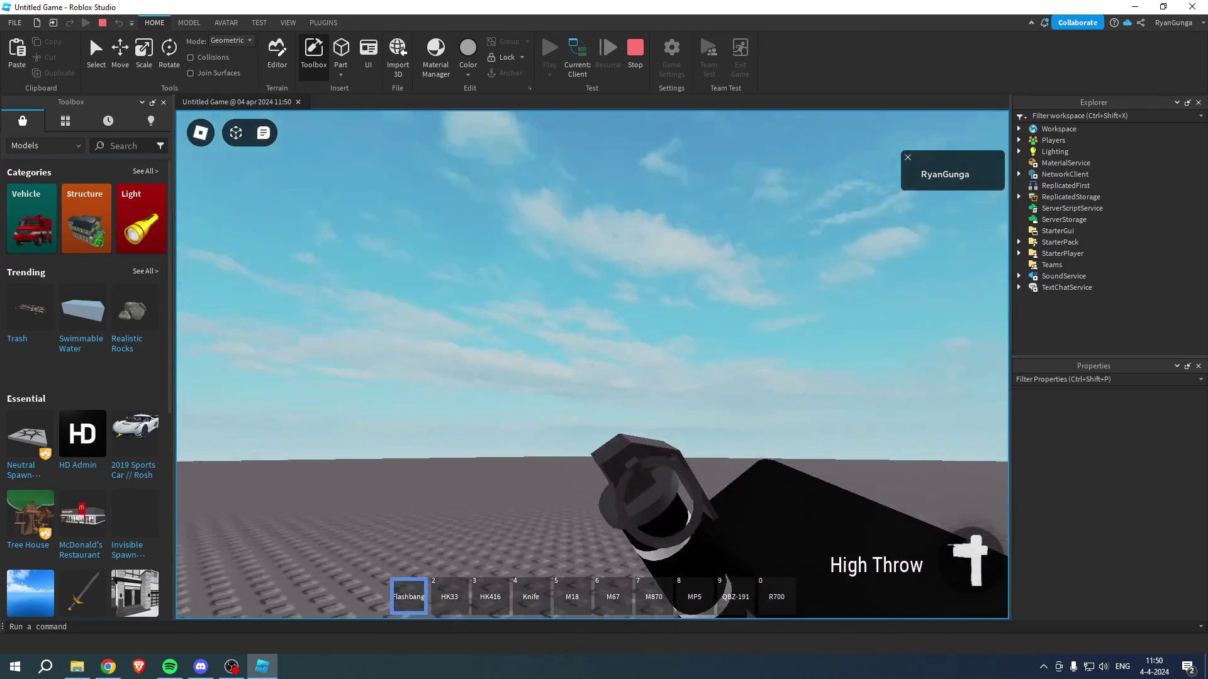
click(591, 365)
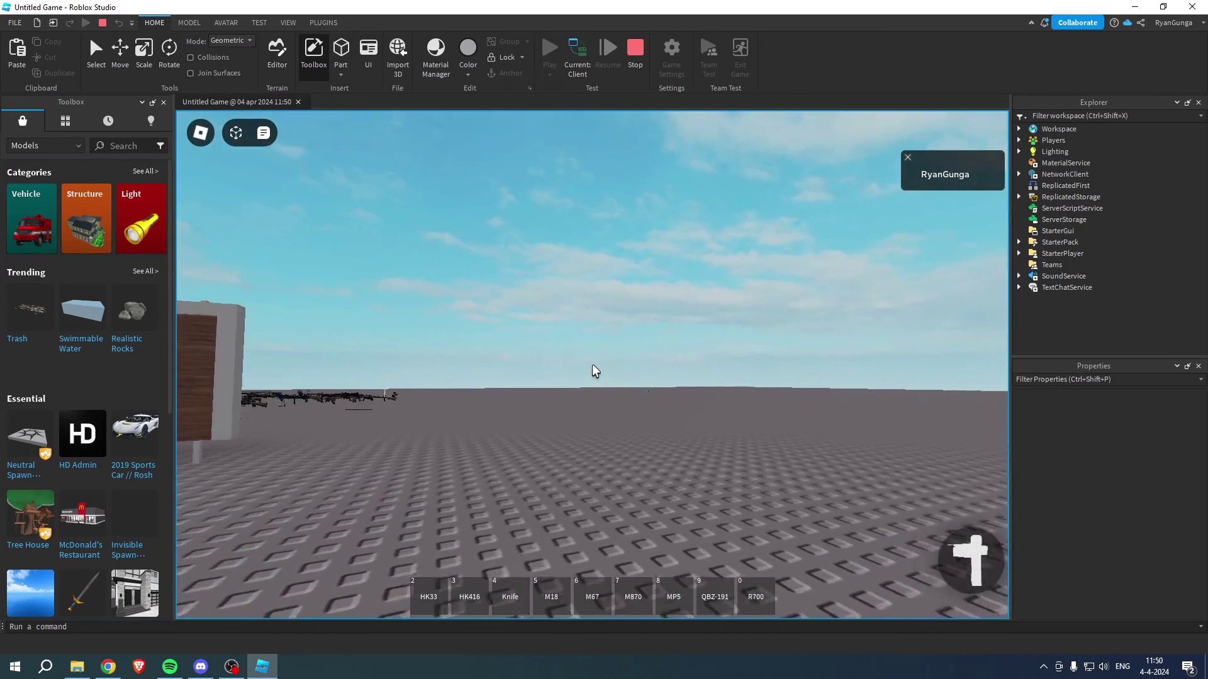
key(2)
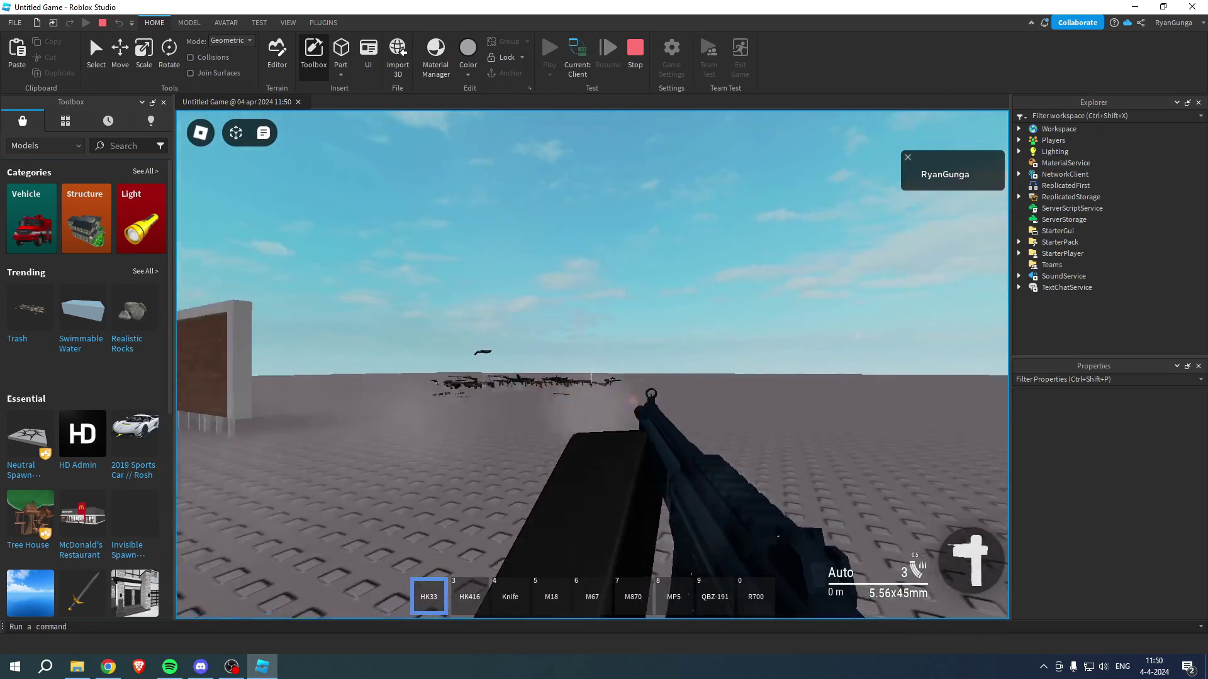
key(3)
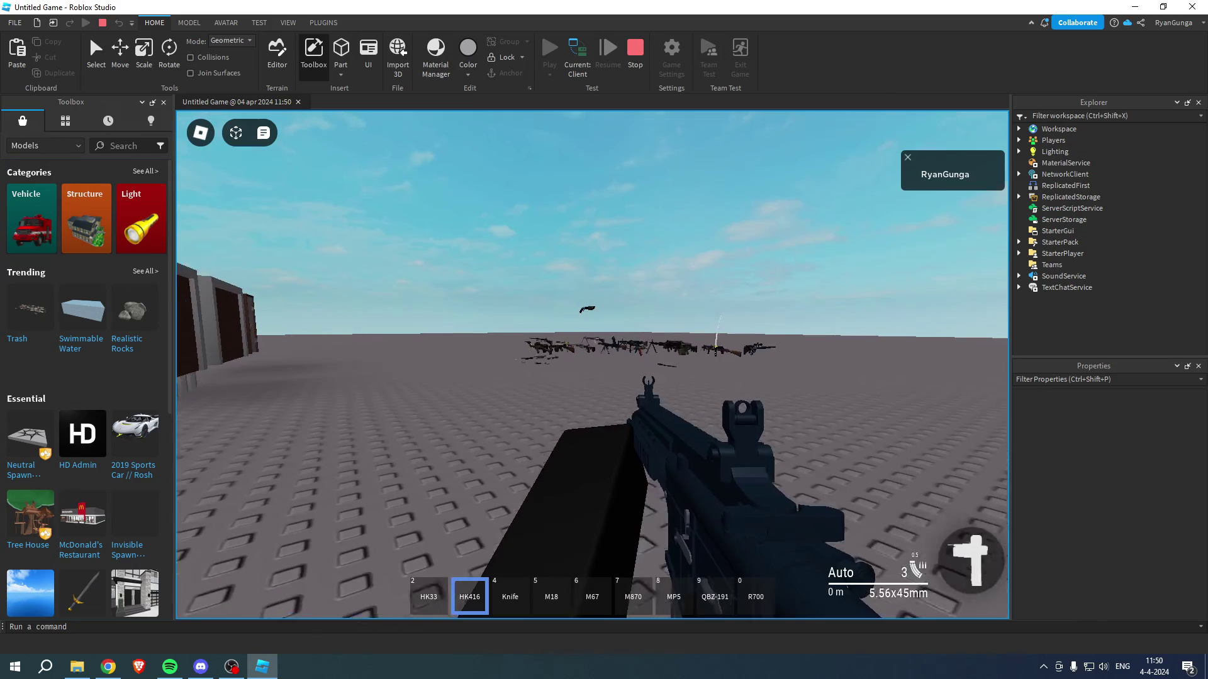
click(592, 365)
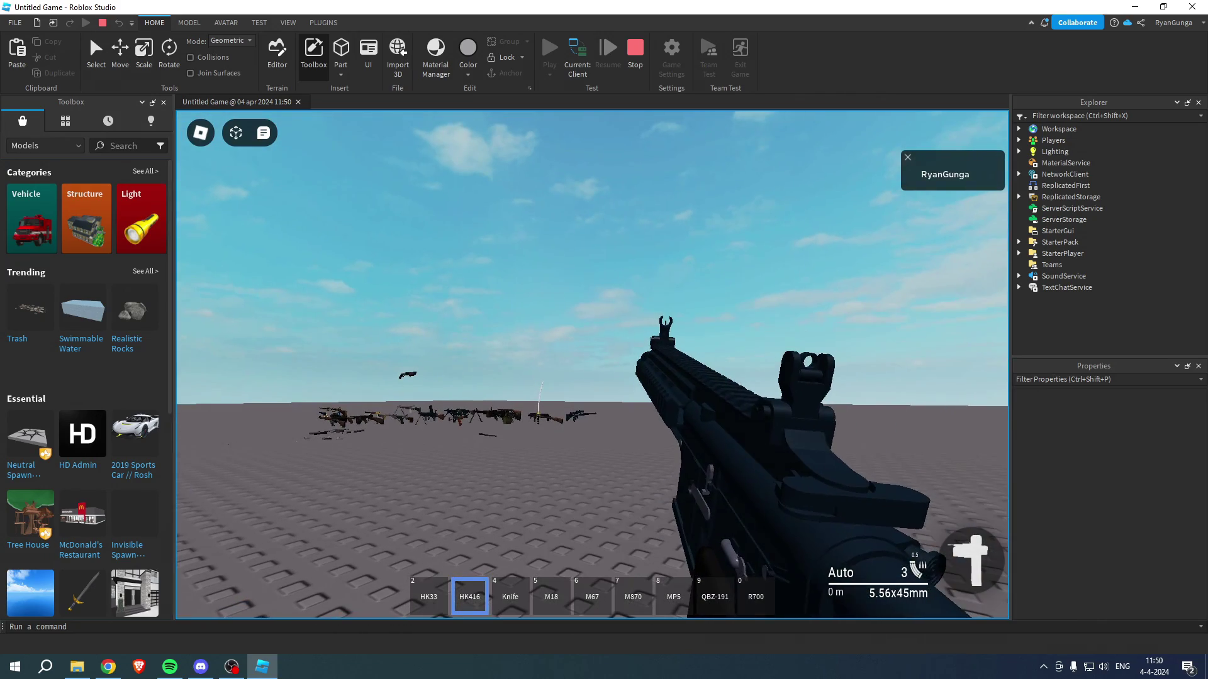
key(r)
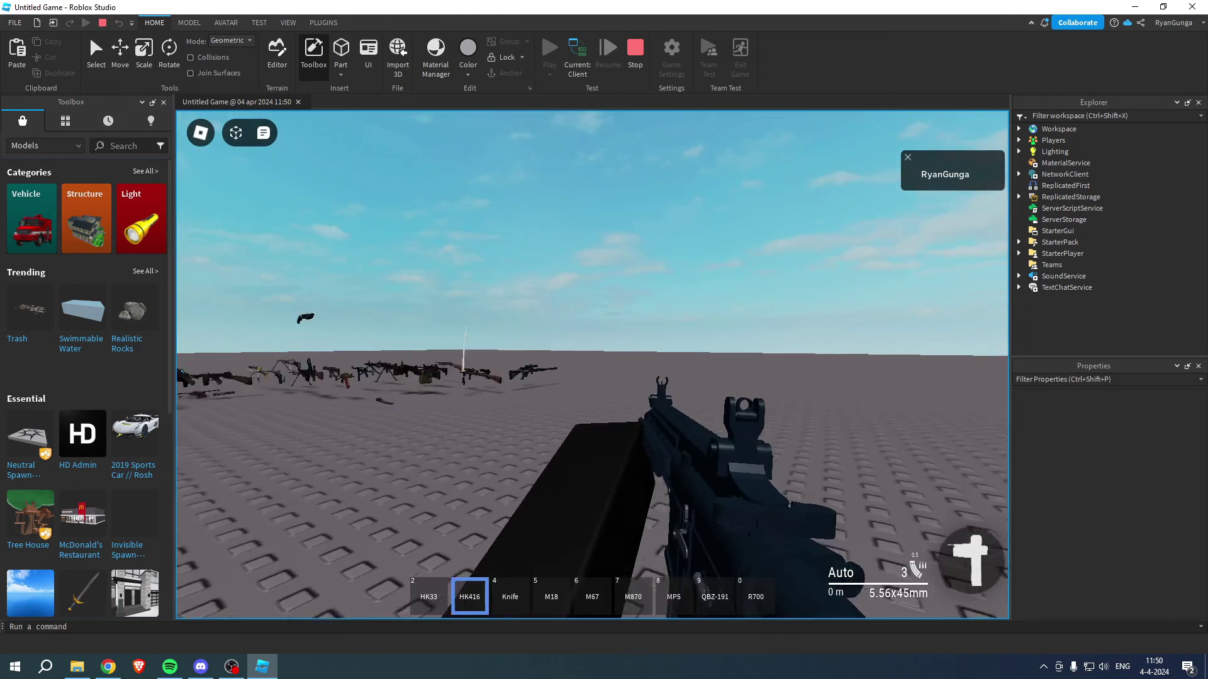
click(591, 364)
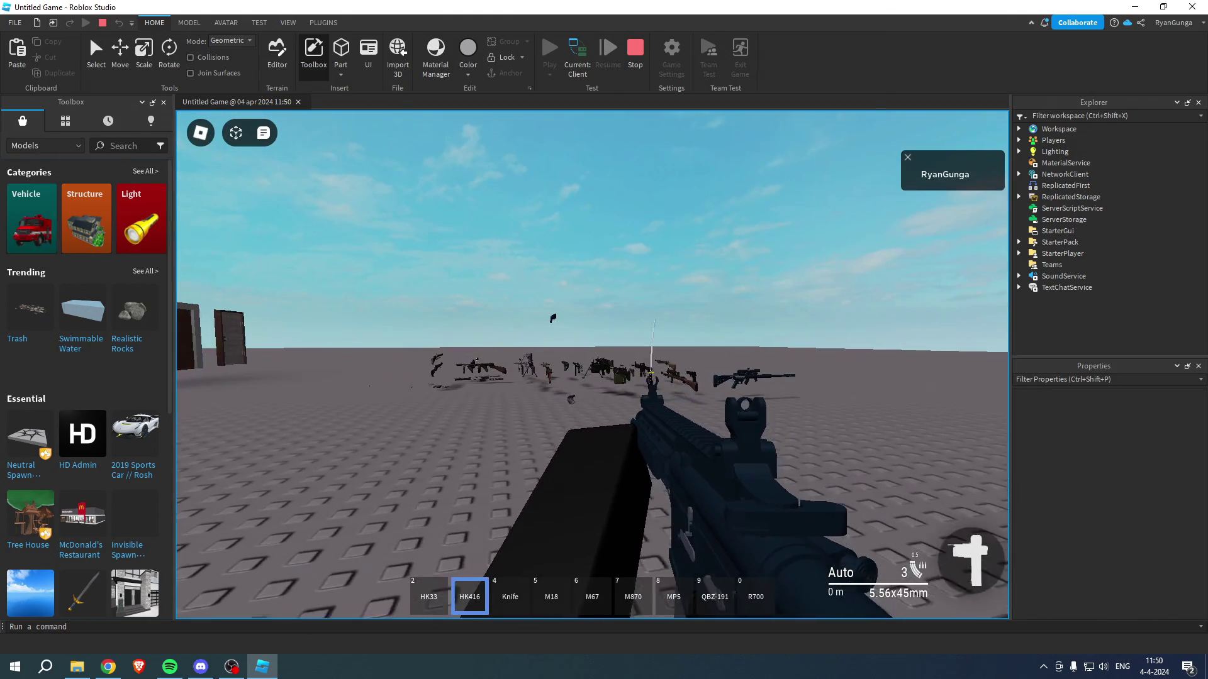